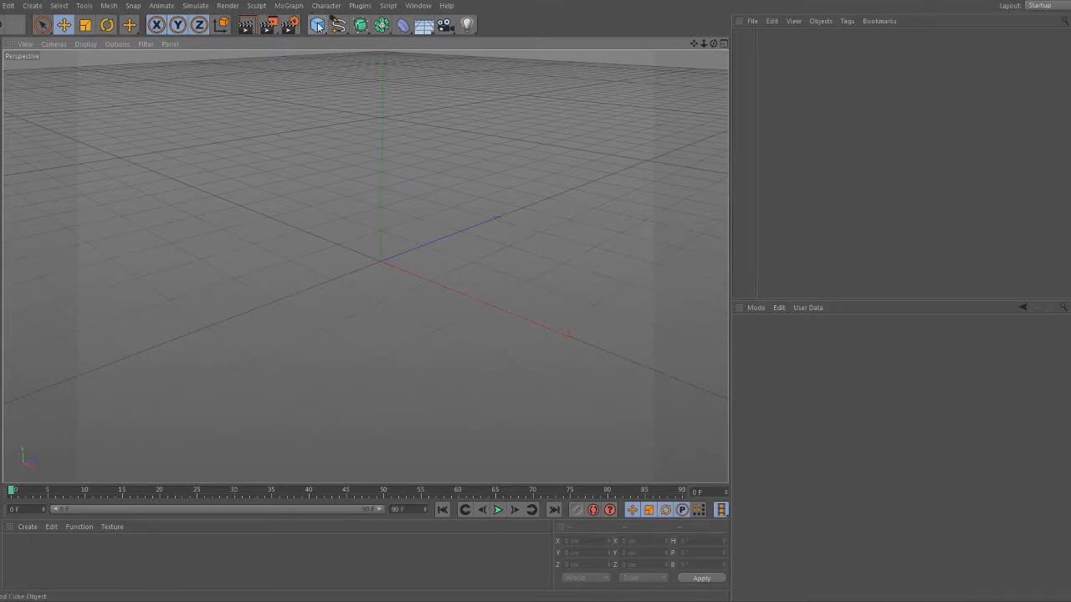
Create a cube and reshape it into a flat slab of about 722 × 28 × 841 cm
click(317, 24)
drag(381, 209, 604, 349)
key(ctrl+z)
drag(521, 209, 527, 208)
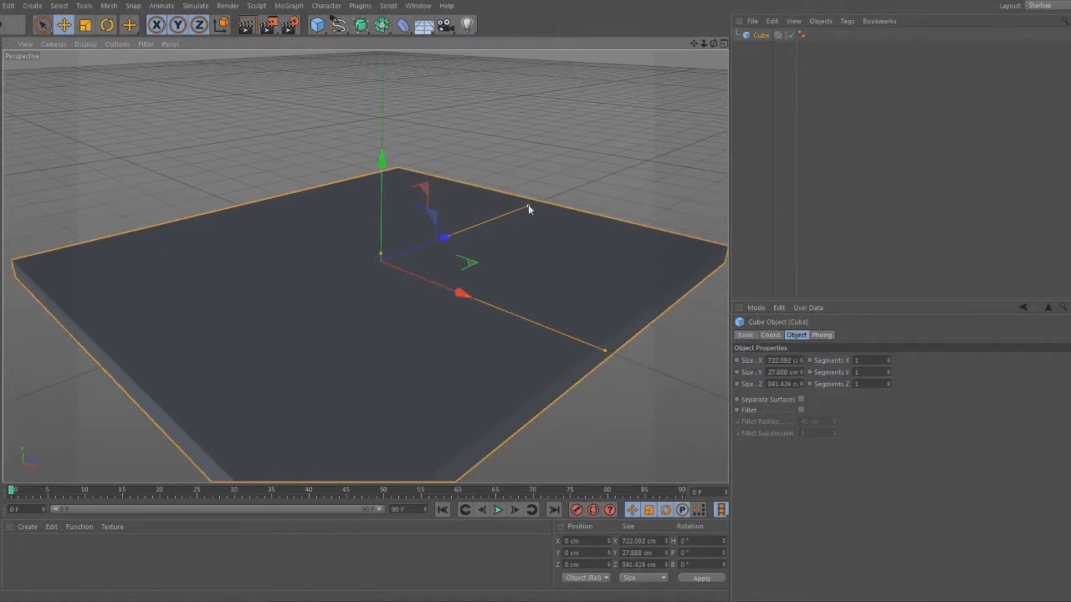
alt+drag(430, 270, 554, 251)
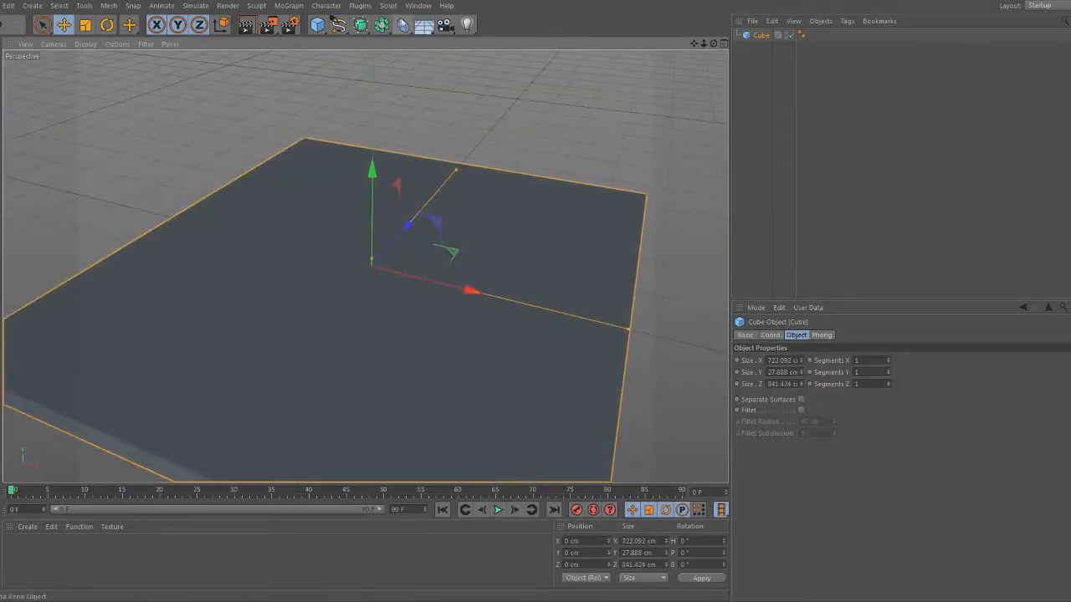
Add a sphere and raise it above the slab to a Y position of about 367 cm
drag(317, 24, 556, 46)
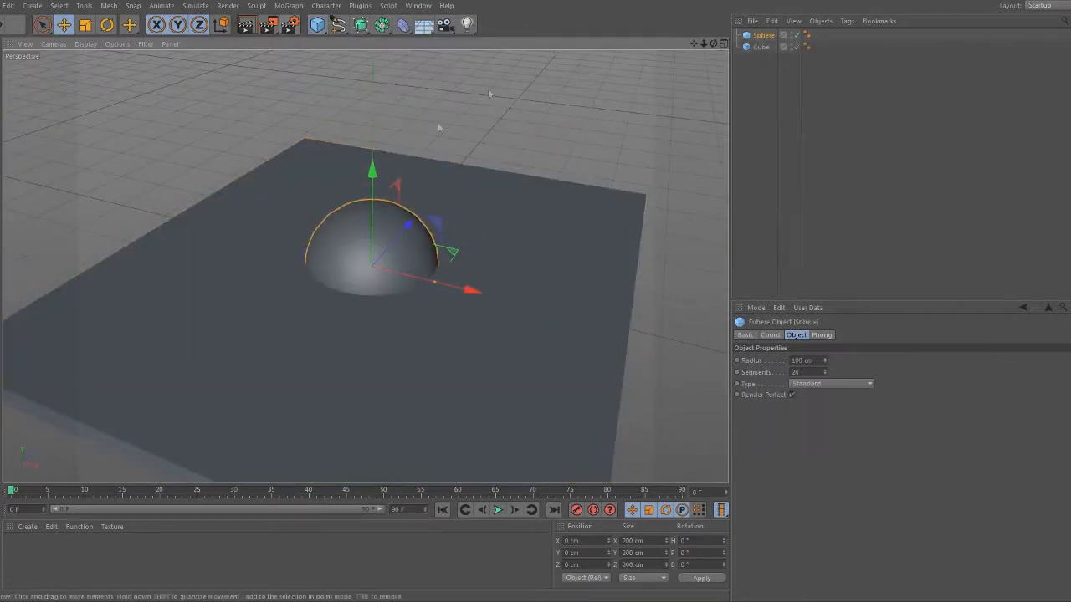
drag(372, 172, 375, 38)
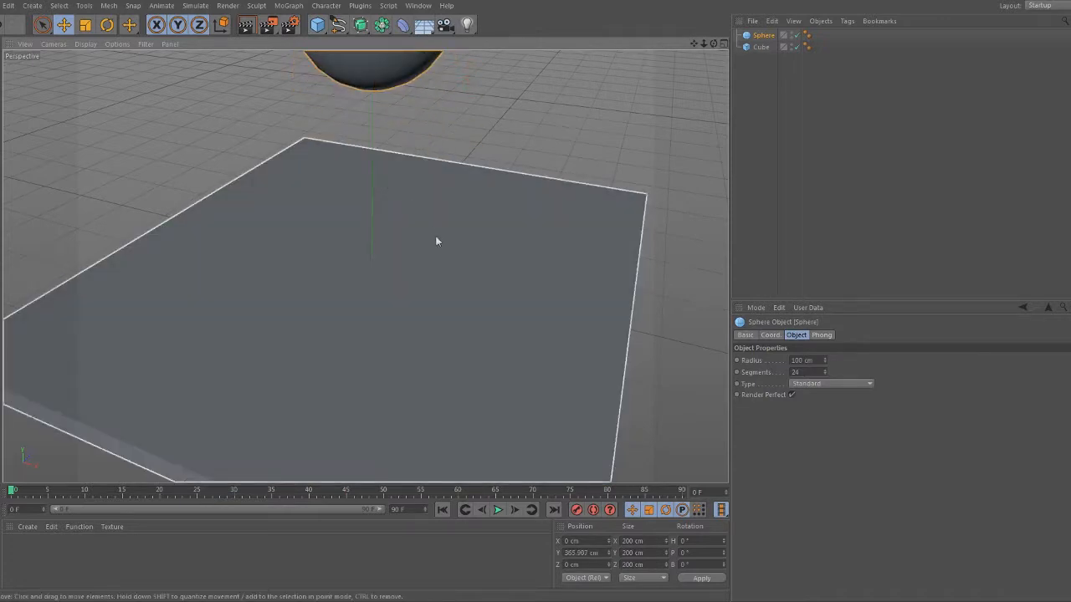
scroll(378, 253, down, 2)
alt+middle_drag(378, 253, 368, 303)
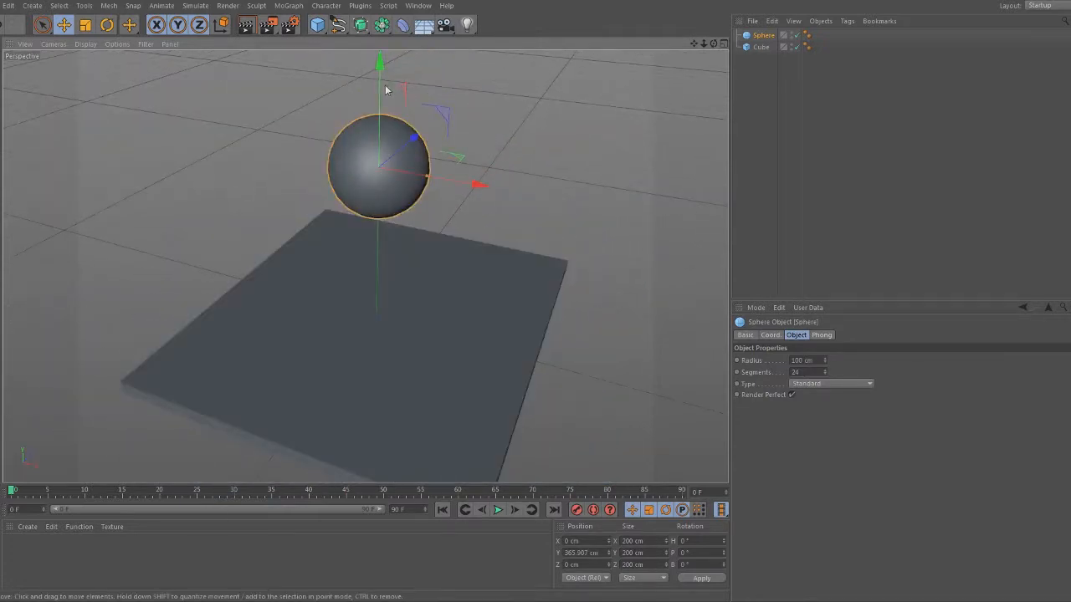
alt+drag(401, 296, 362, 235)
scroll(395, 295, up, 3)
alt+drag(396, 295, 379, 390)
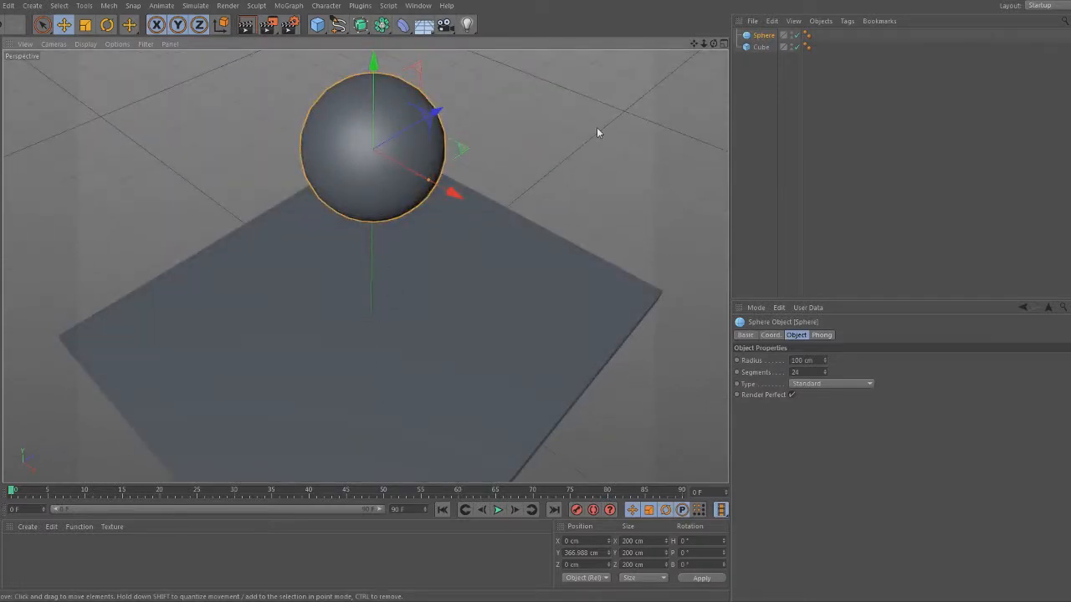
alt+drag(376, 304, 444, 239)
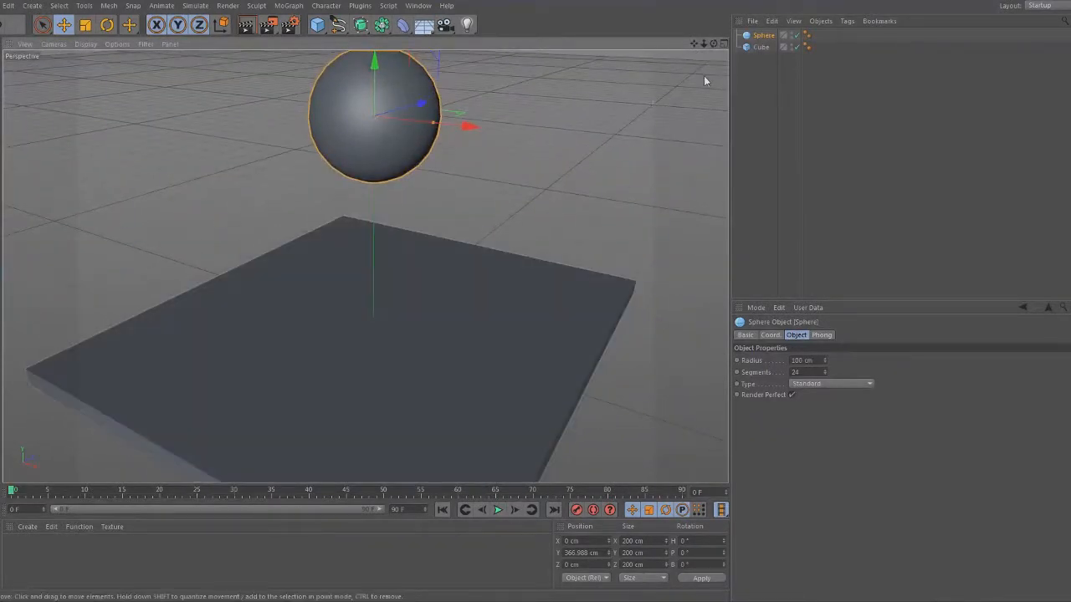
Open NitroBlast Main, show its Auto fracture settings and place its window clear of the sphere
click(351, 7)
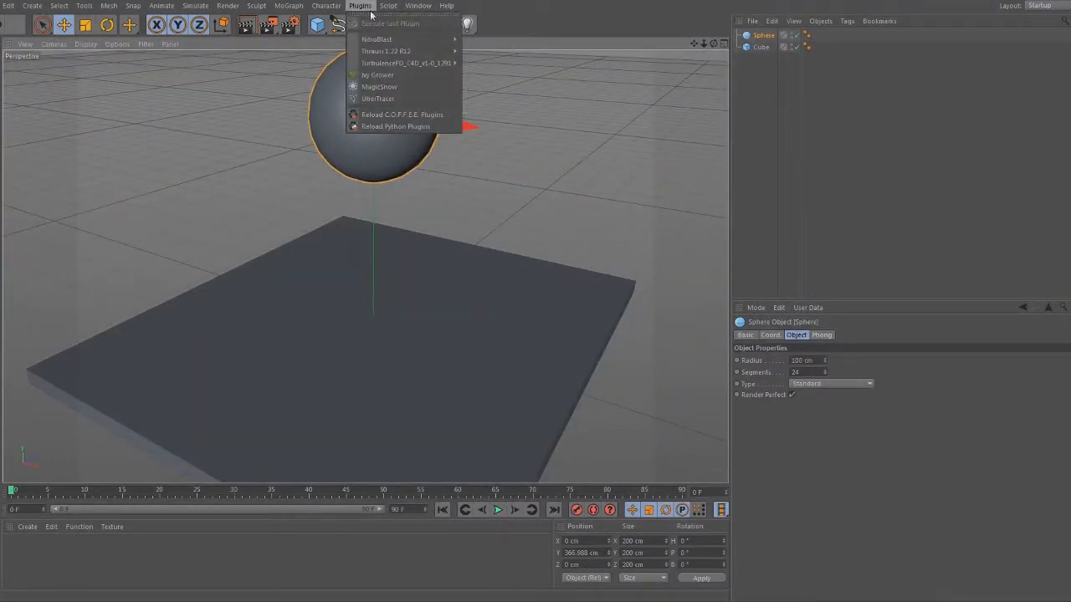
mouse_move(397, 39)
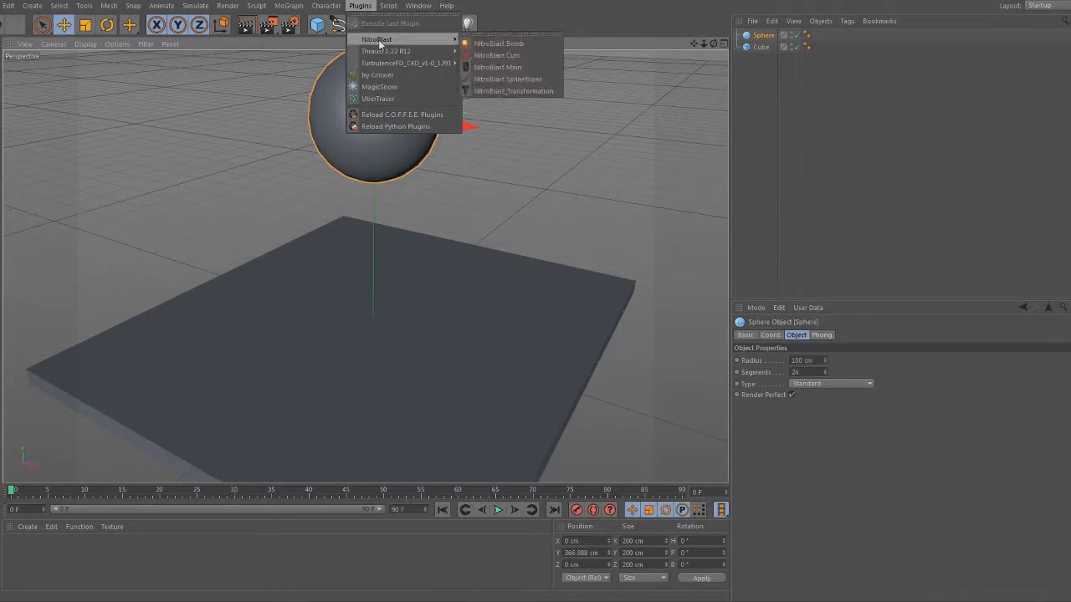
click(497, 67)
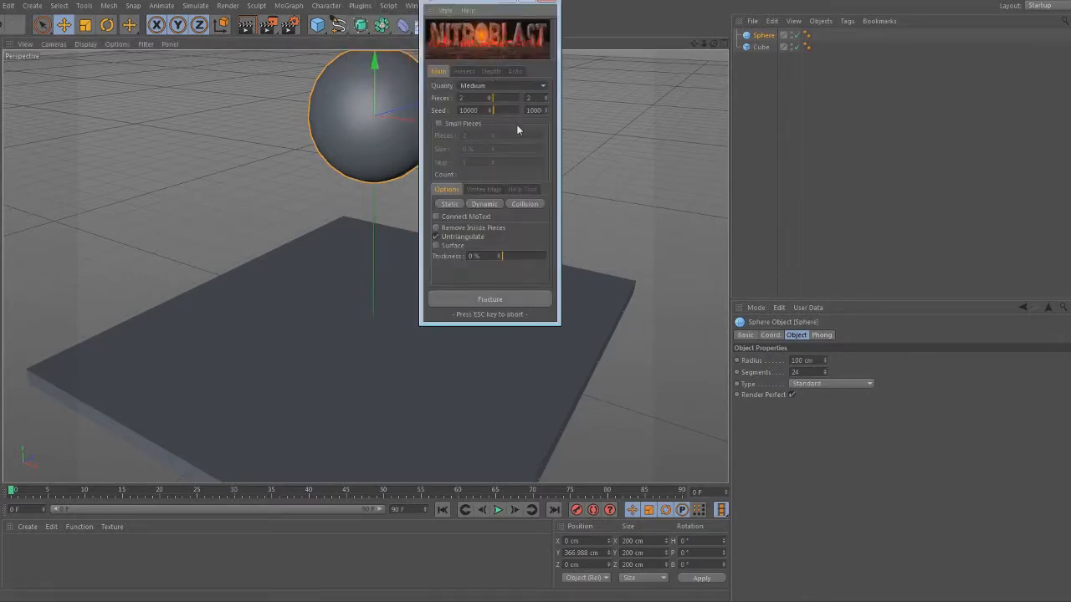
click(519, 72)
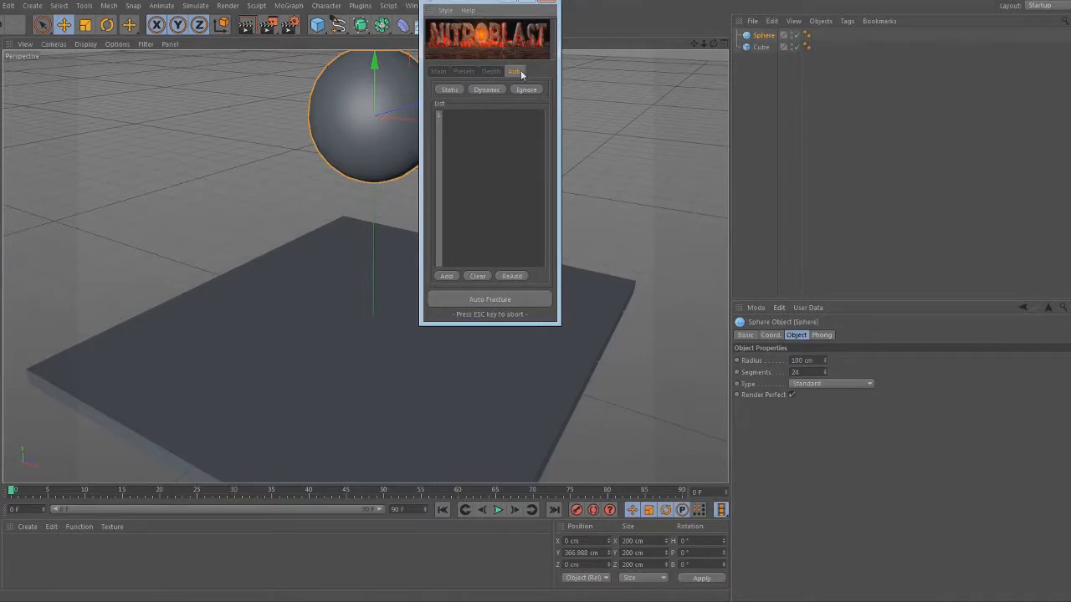
drag(471, 2, 70, 143)
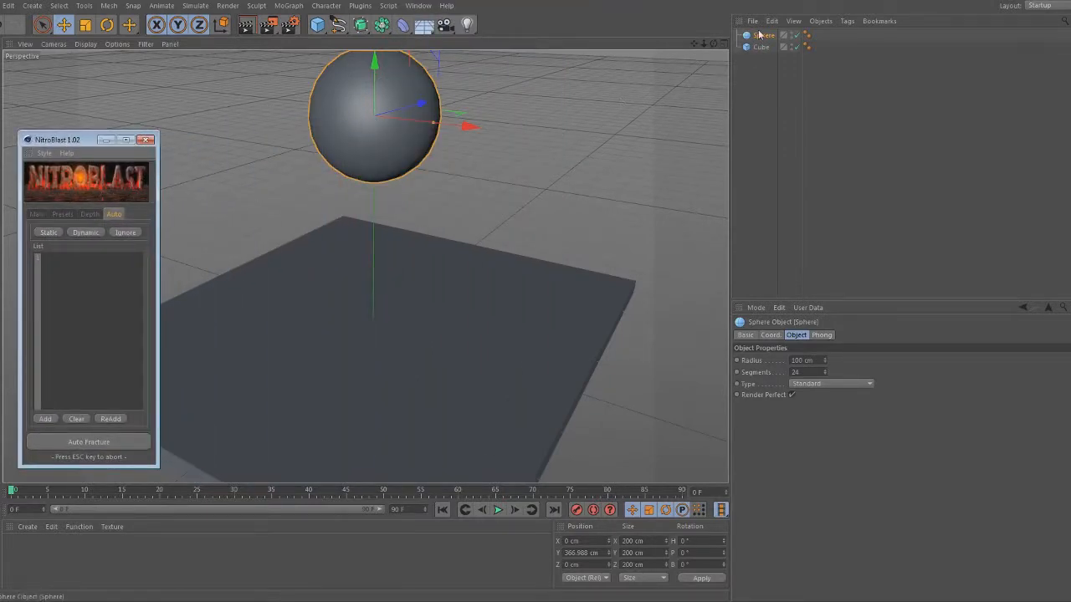
Add the sphere as a dynamic object and the cube as a static object to the NitroBlast Auto list
click(740, 48)
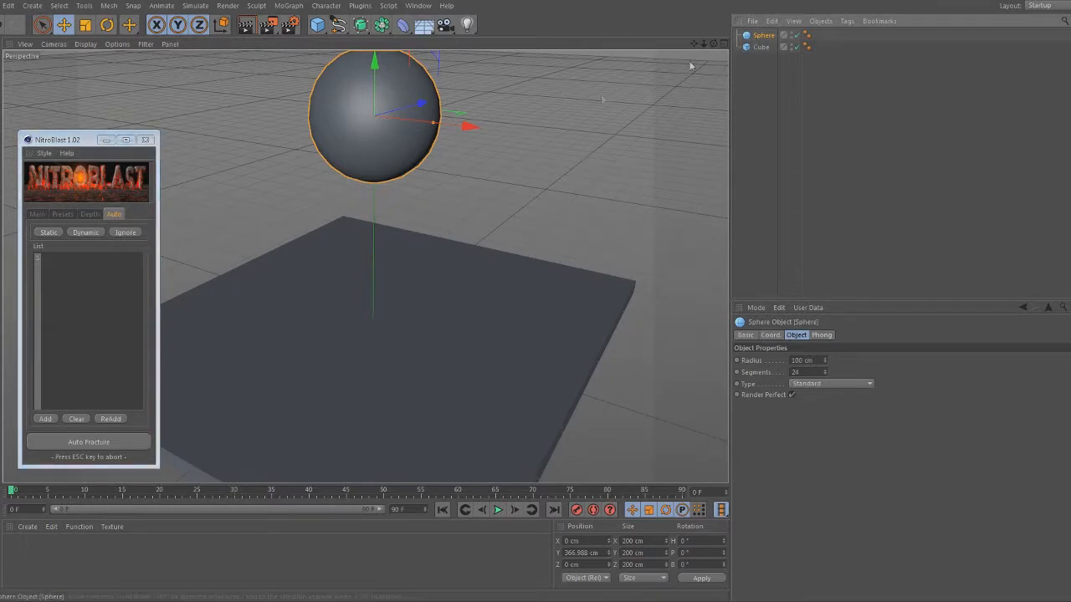
click(48, 232)
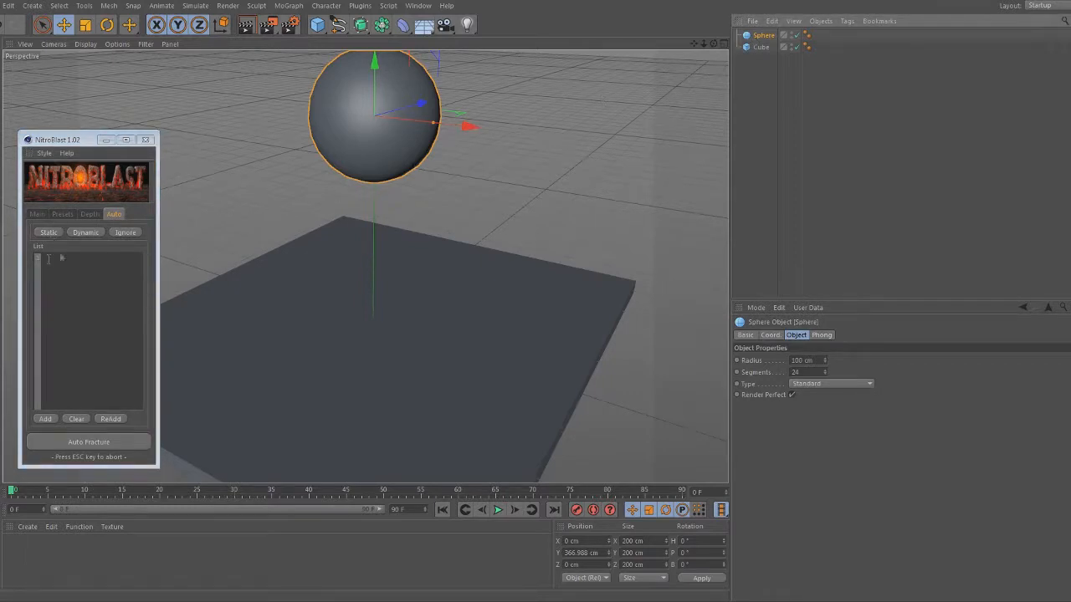
click(78, 232)
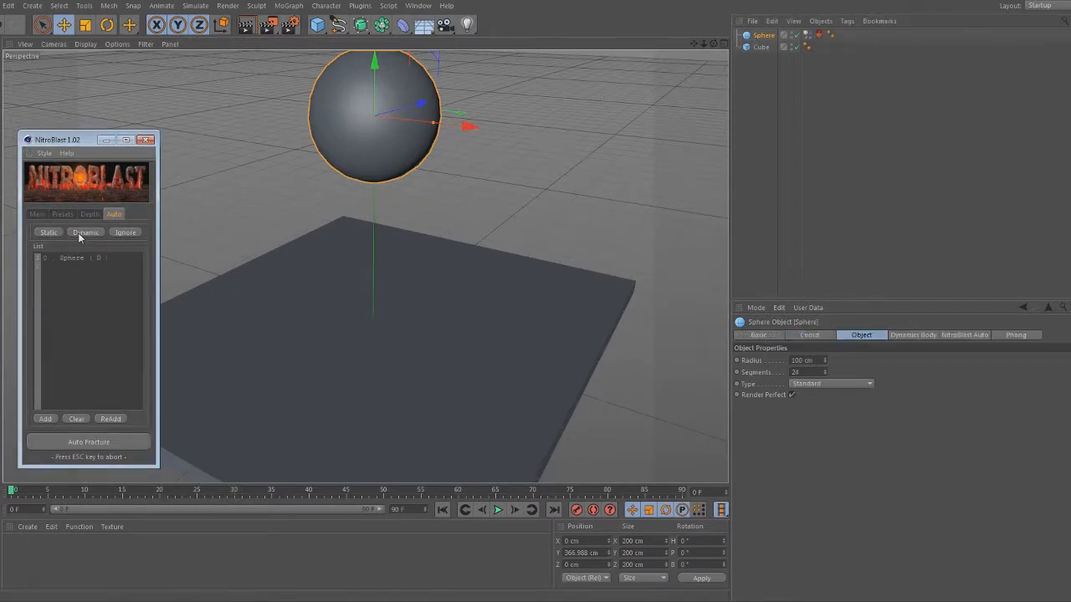
click(760, 47)
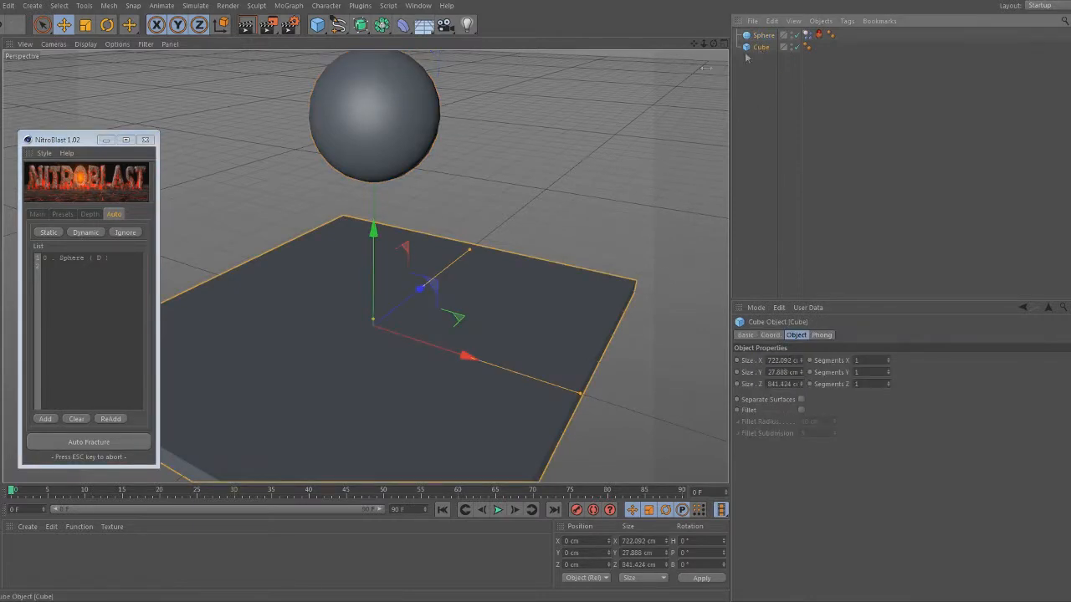
click(50, 235)
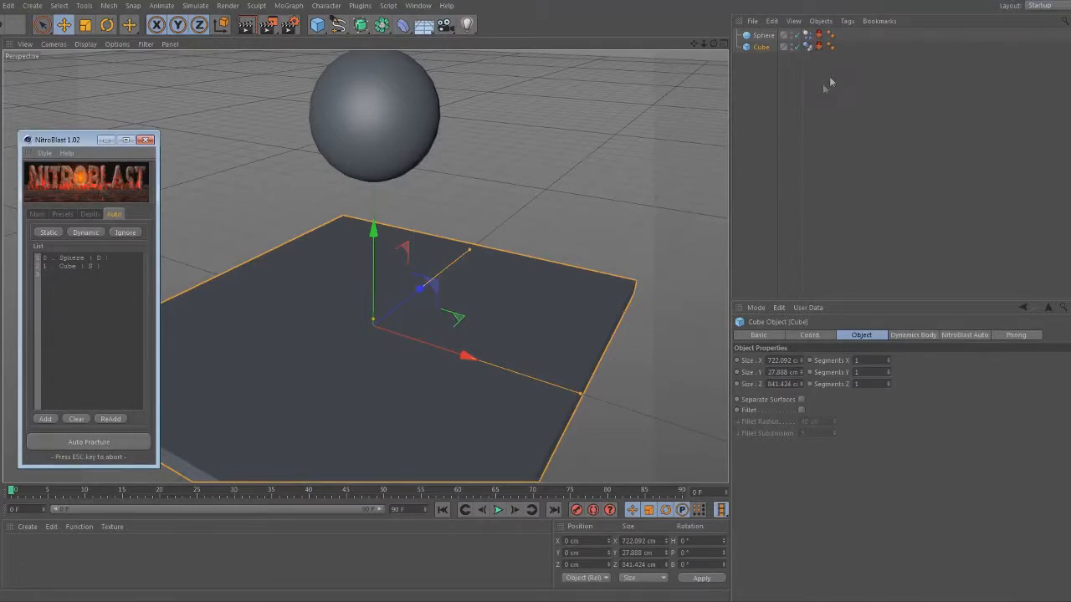
Run Auto Fracture on the listed objects and play back the simulation to examine the slab's breakage
click(89, 441)
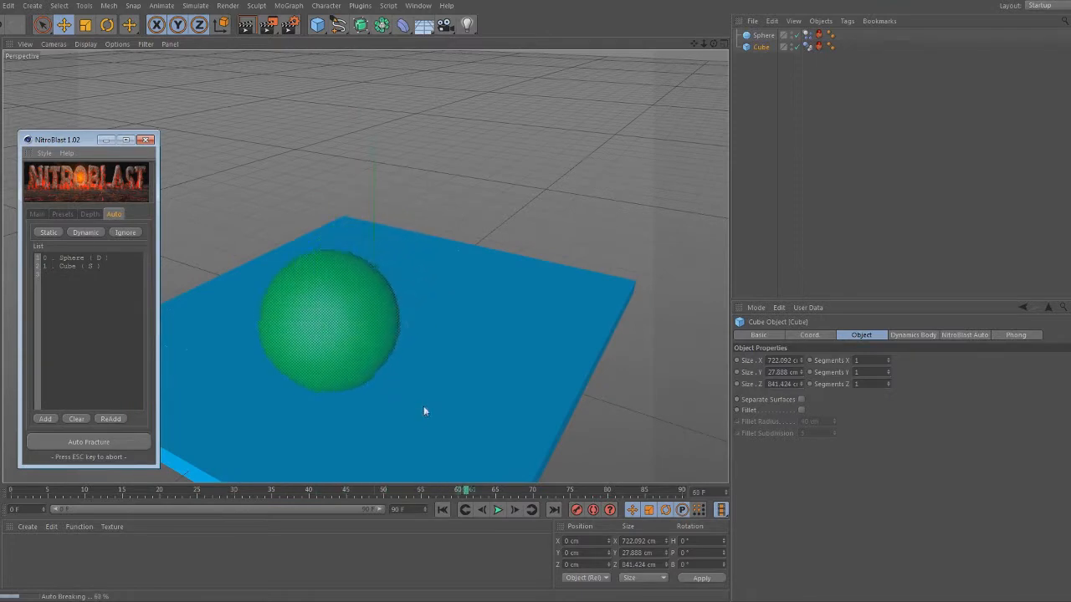
click(500, 509)
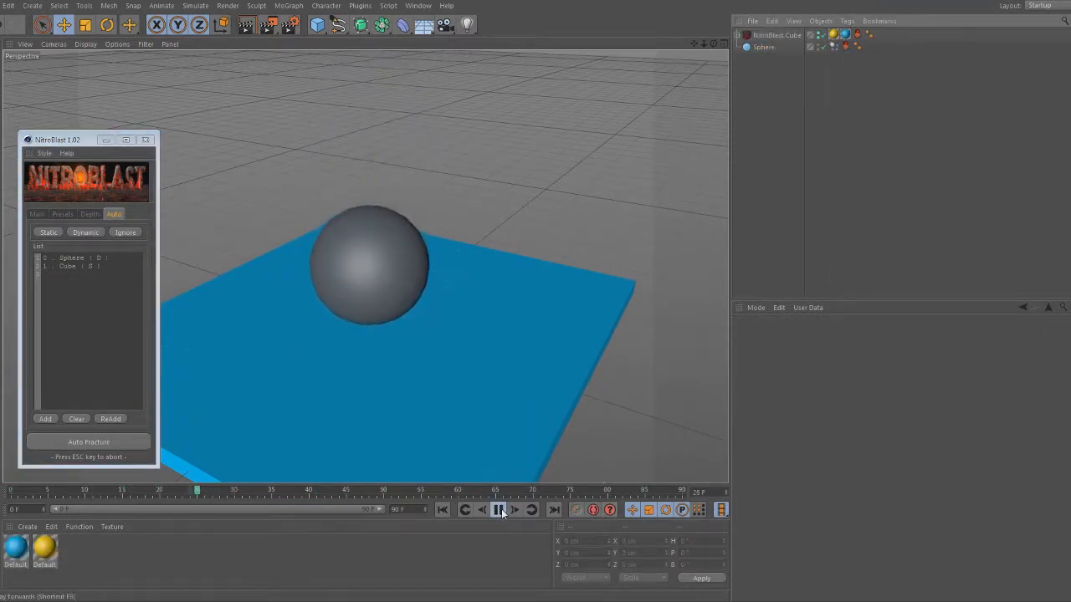
click(502, 511)
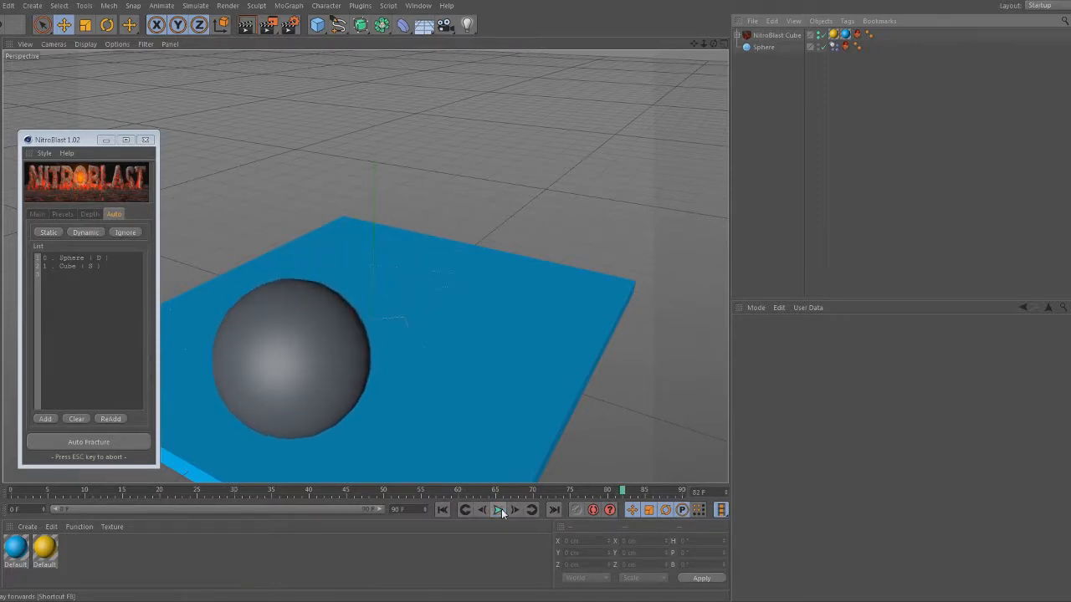
scroll(393, 320, up, 5)
mouse_move(400, 341)
alt+mouse_down()
mouse_move(251, 363)
mouse_move(284, 365)
mouse_move(416, 330)
mouse_move(389, 326)
alt+mouse_up()
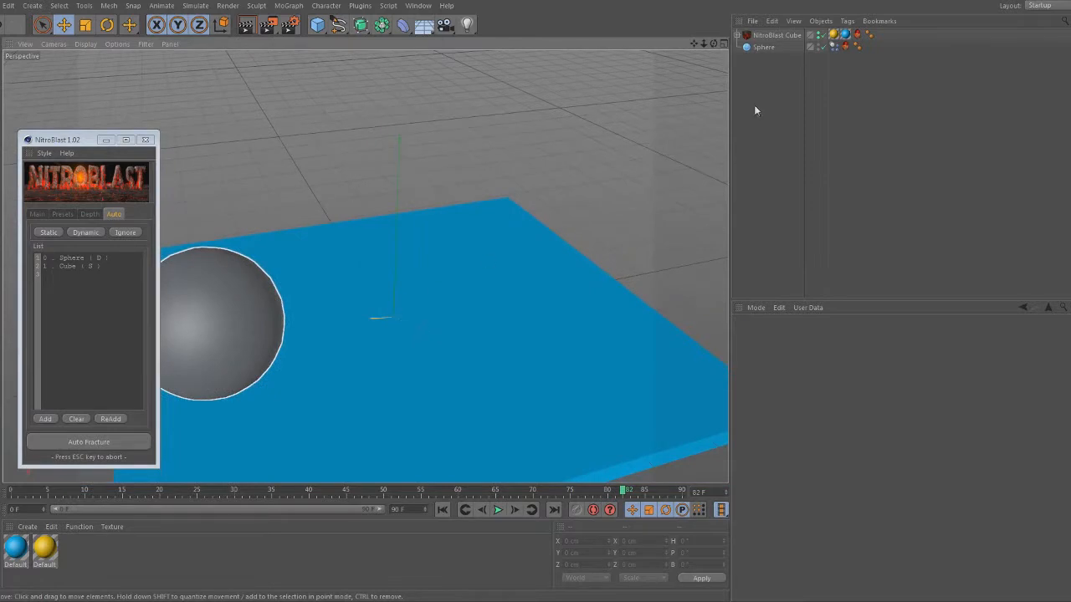
Set the piece count in the fractured cube's NitroBlast Auto tag to 100 and replay the simulation from the start
click(842, 48)
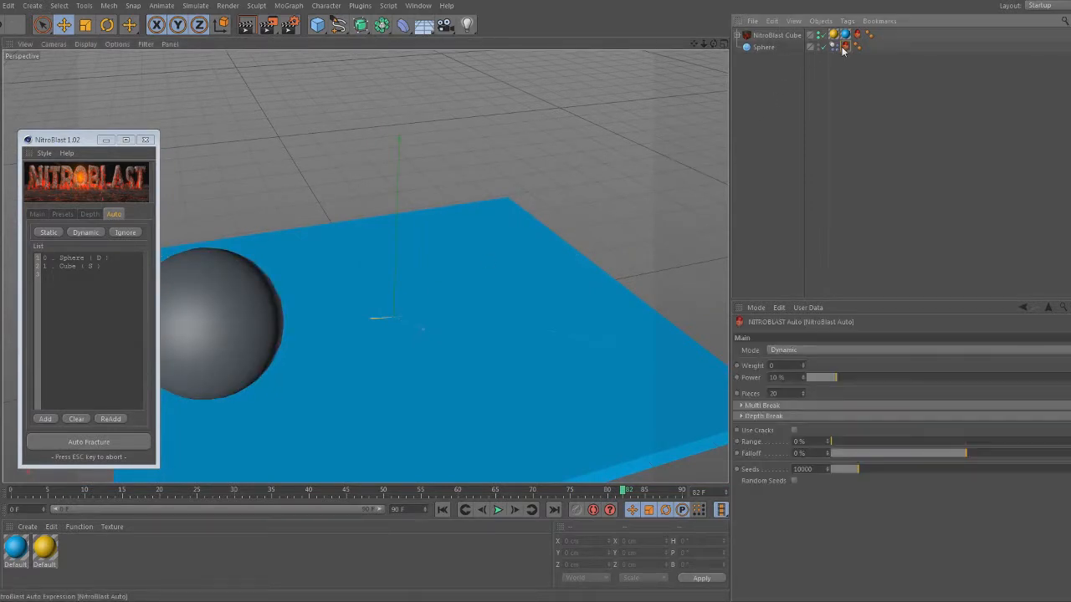
click(763, 36)
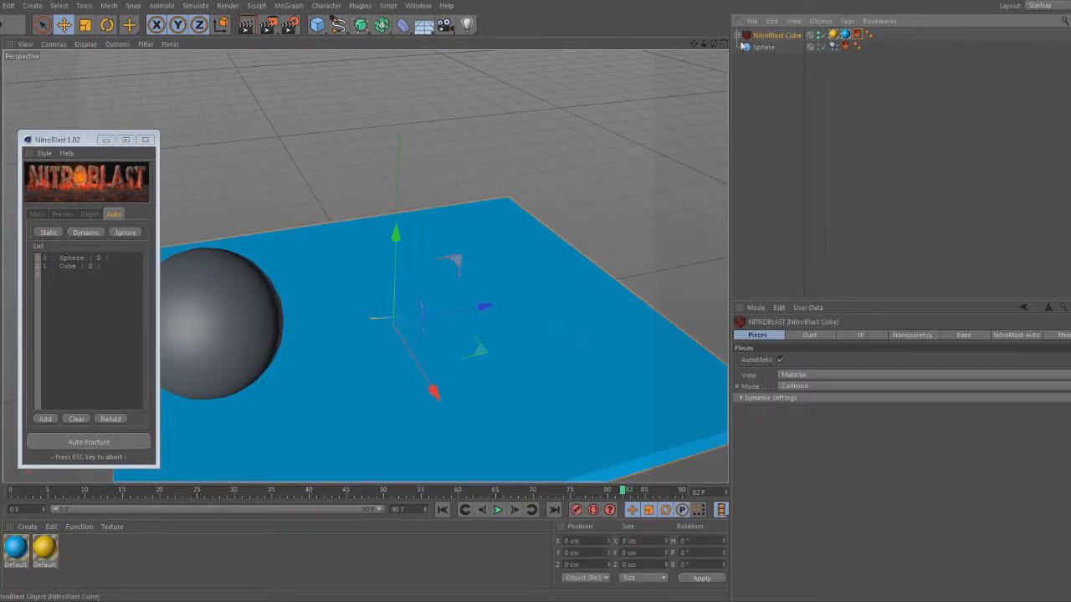
click(858, 37)
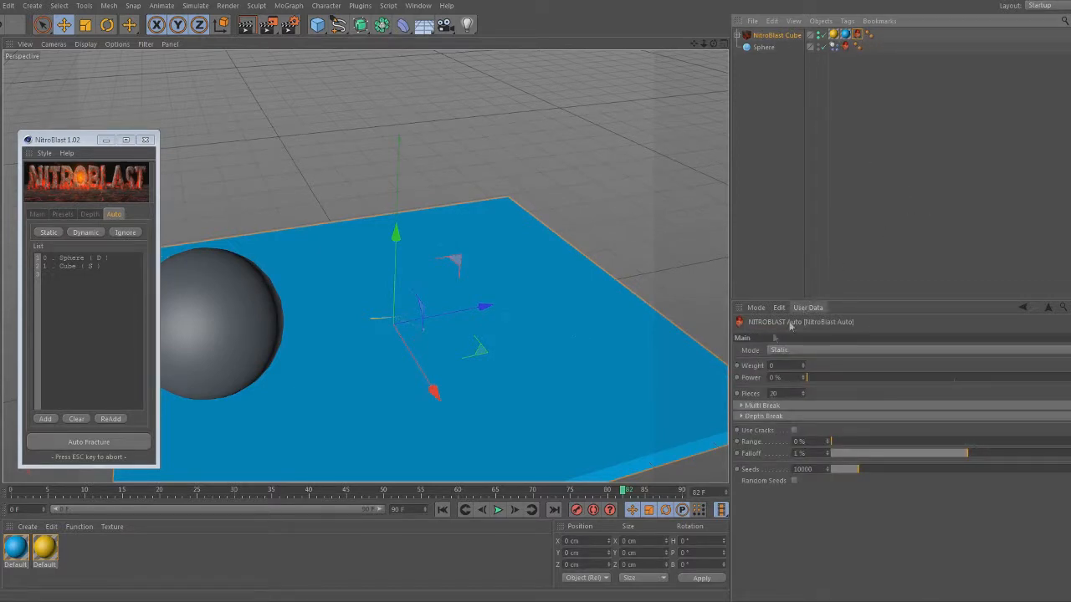
double_click(793, 393)
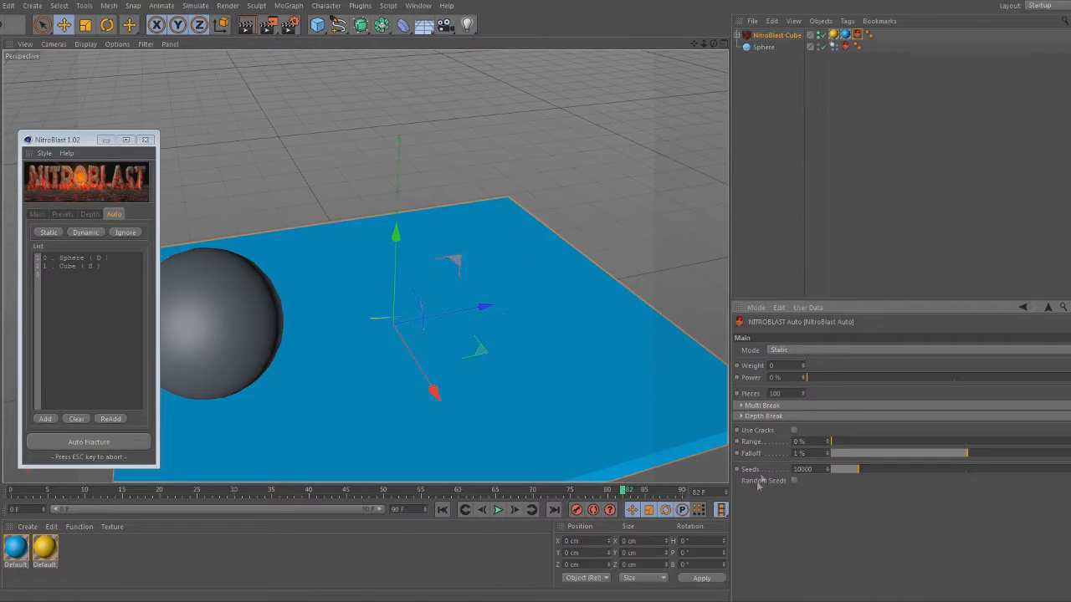
click(443, 510)
click(497, 509)
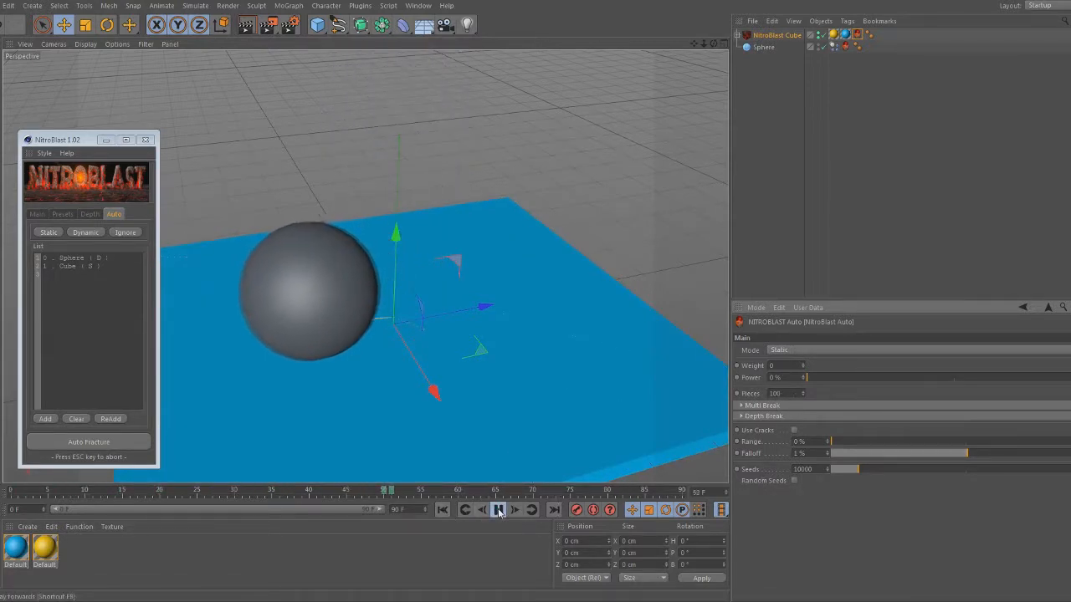
click(498, 510)
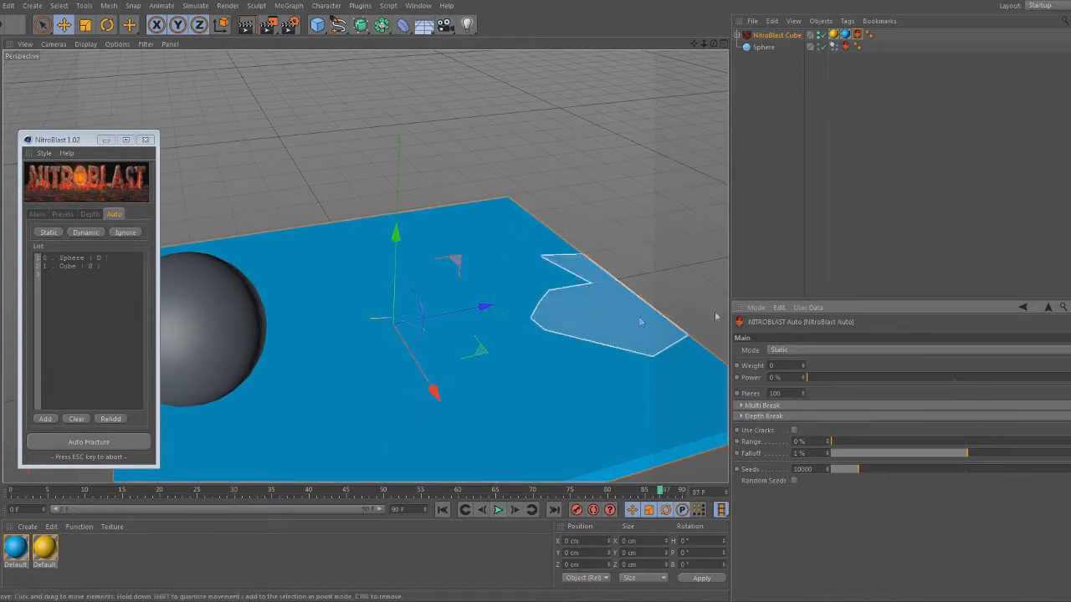
Set the cube's NitroBlast Auto pieces to 10, run Auto Fracture again and play back the simulation
double_click(775, 393)
text(10)
key(Return)
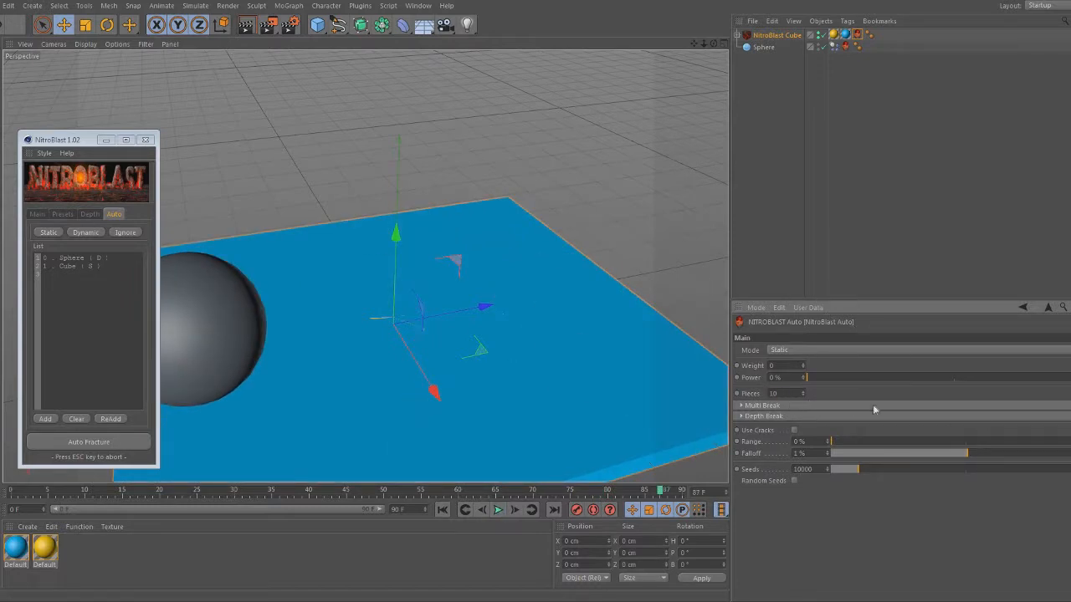
click(76, 444)
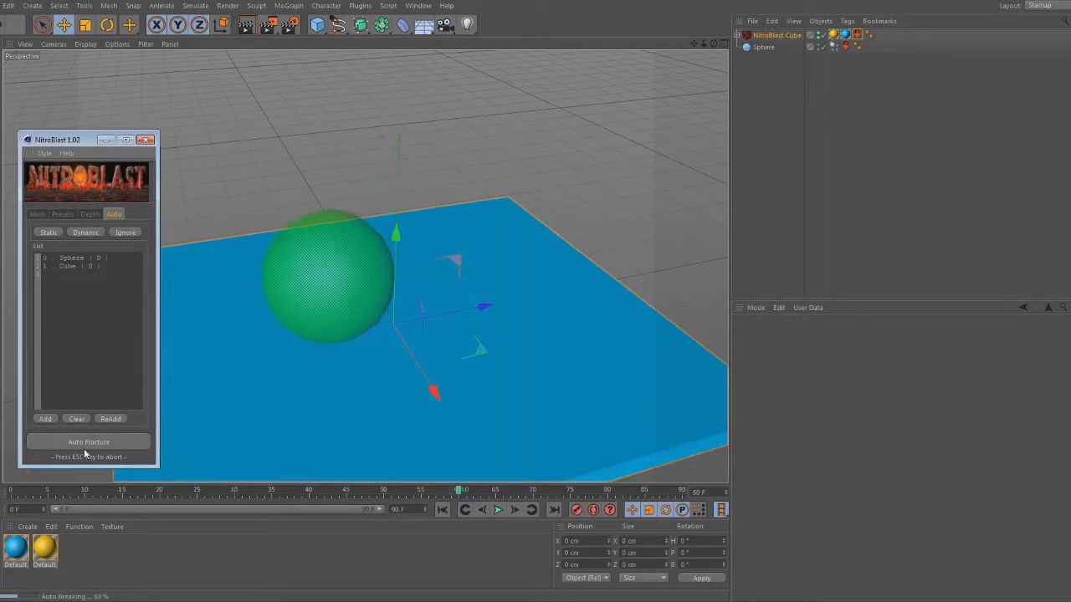
click(499, 510)
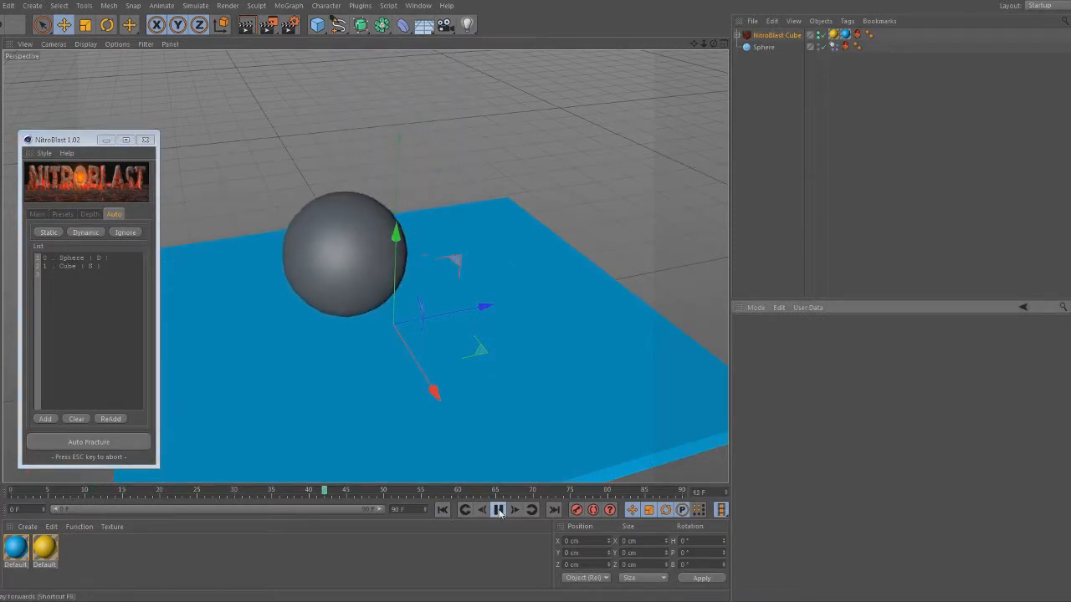
mouse_move(385, 327)
alt+mouse_down()
mouse_move(460, 444)
mouse_move(383, 328)
alt+mouse_up()
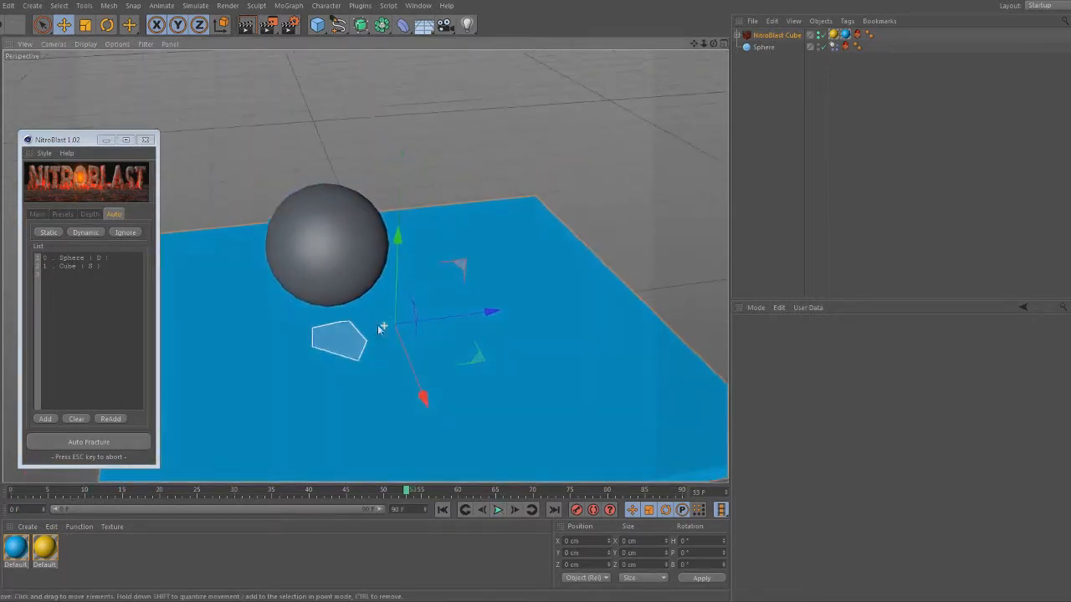
Set the cube's NitroBlast Auto pieces to 20 and rerun Auto Fracture
click(857, 35)
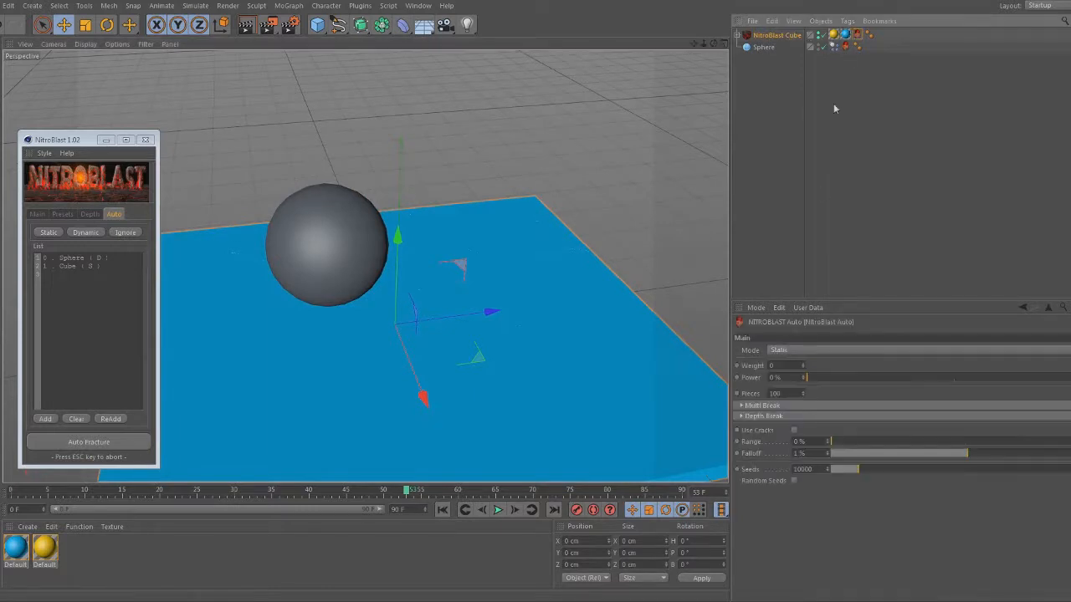
double_click(783, 392)
text(20)
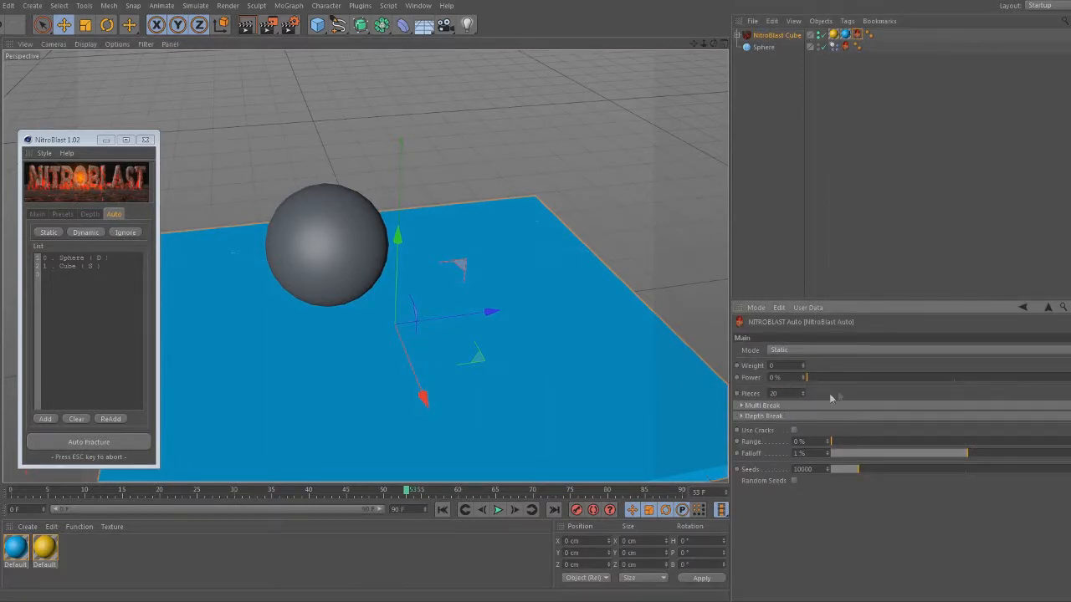
click(88, 441)
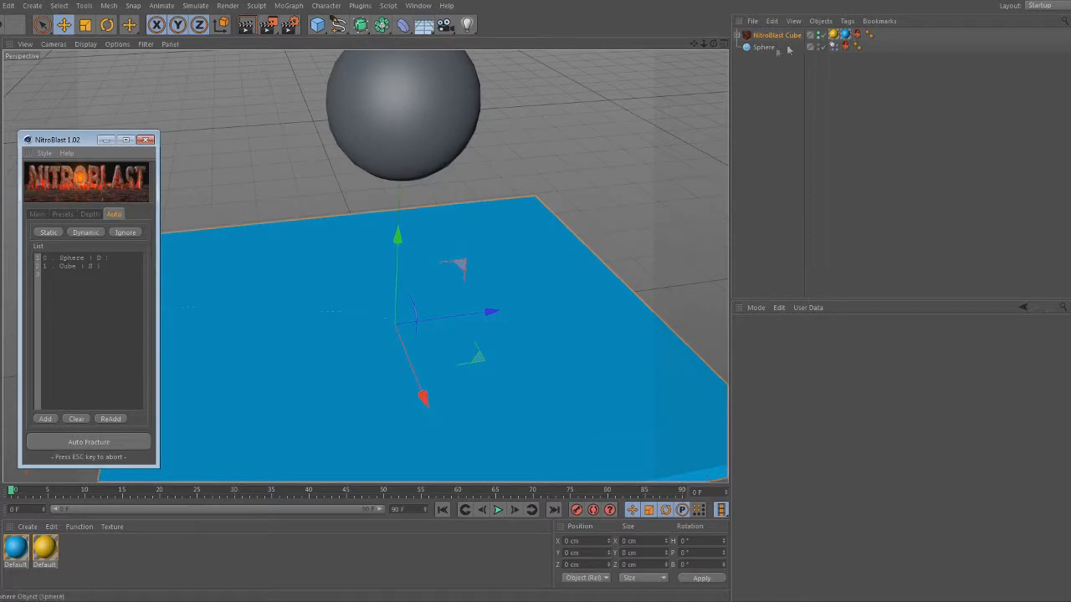
Set the break power in the sphere's NitroBlast Auto tag to 100%
click(845, 46)
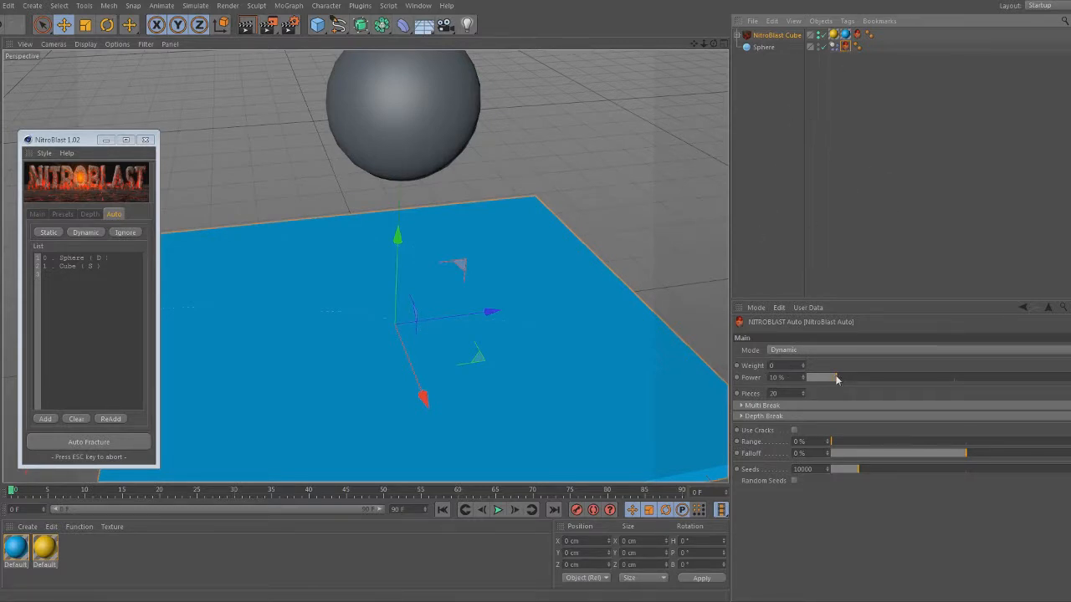
drag(836, 379, 1069, 378)
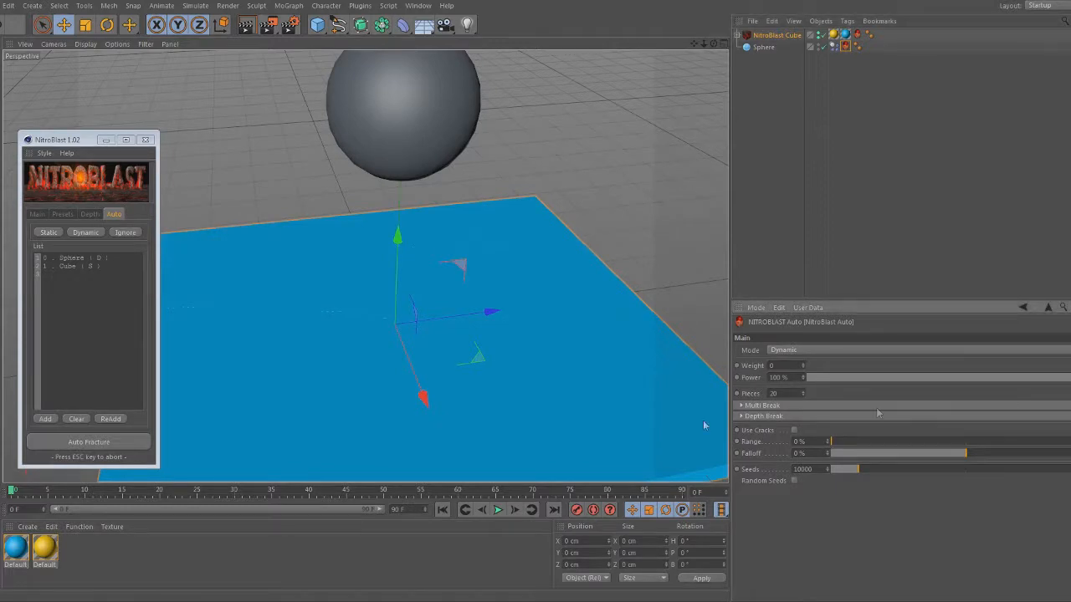
Rerun Auto Fracture, then play back the simulation and look at the slab from the side
click(99, 444)
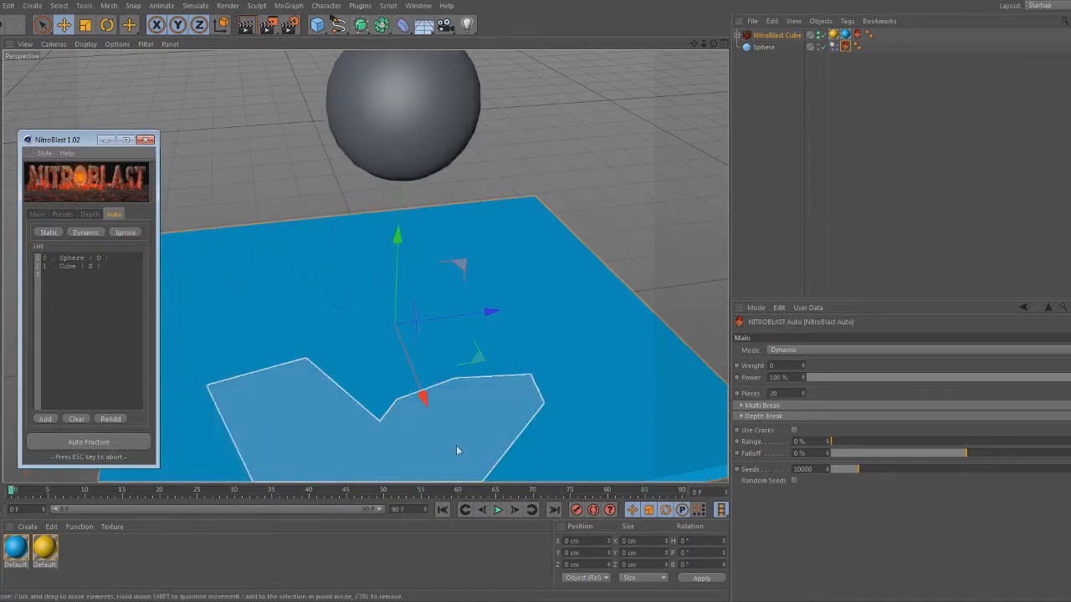
click(499, 512)
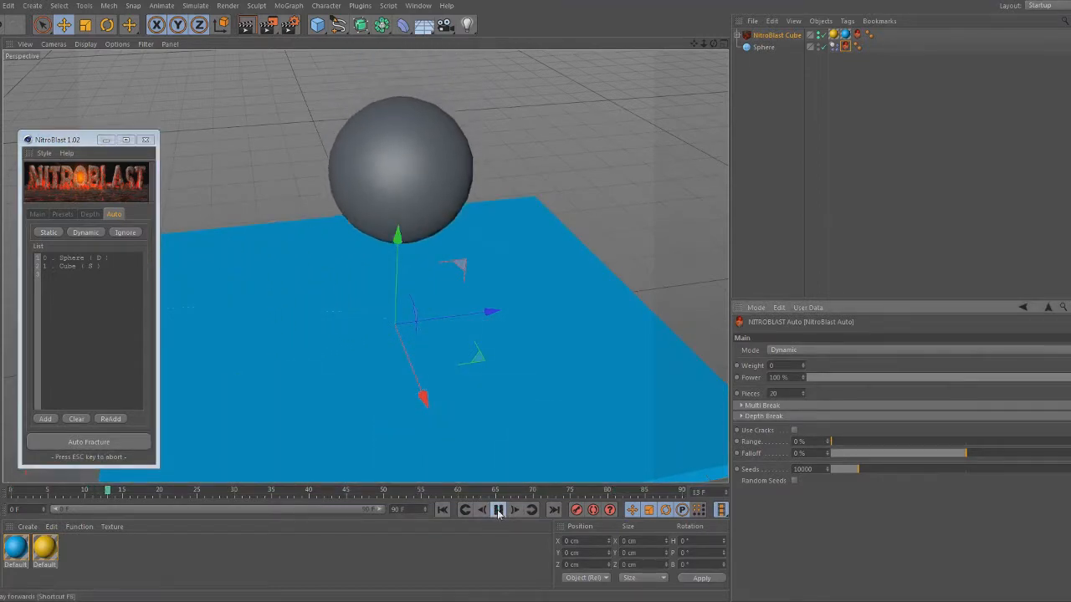
click(499, 512)
alt+right_drag(390, 350, 409, 331)
alt+drag(418, 324, 537, 262)
alt+right_drag(537, 256, 457, 330)
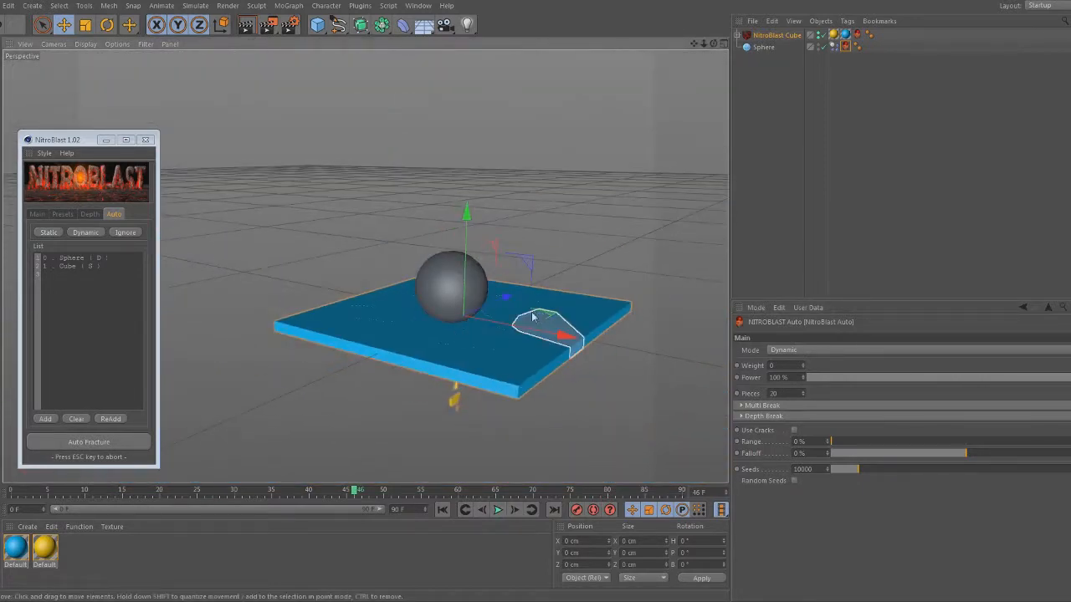
alt+drag(482, 350, 546, 246)
Replay the simulation from the start while viewing the slab from below, then return to the first frame
click(442, 510)
click(498, 509)
click(499, 509)
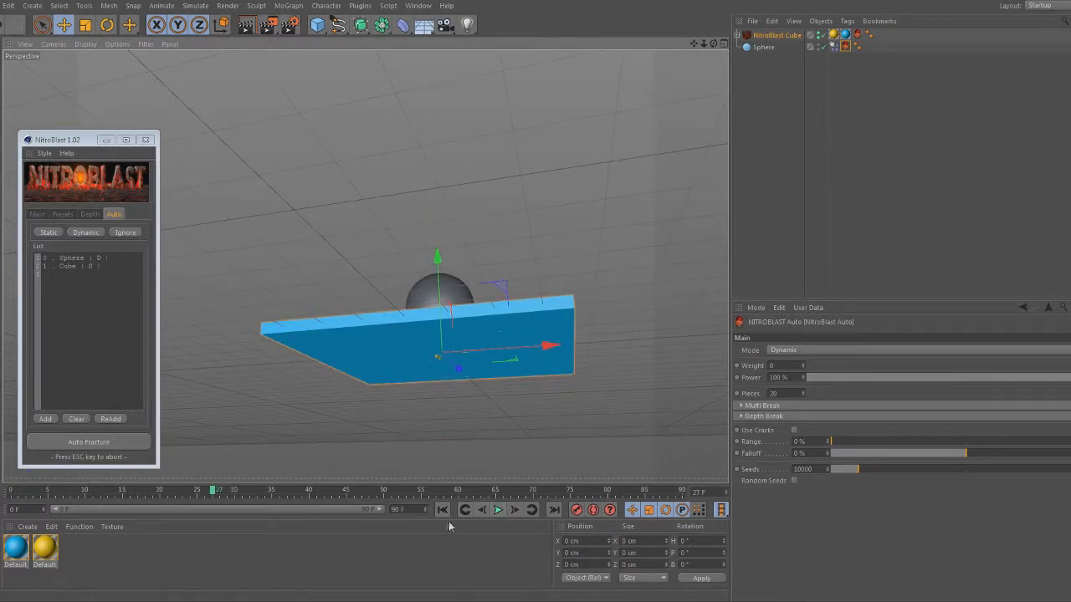
click(441, 509)
alt+drag(467, 275, 415, 390)
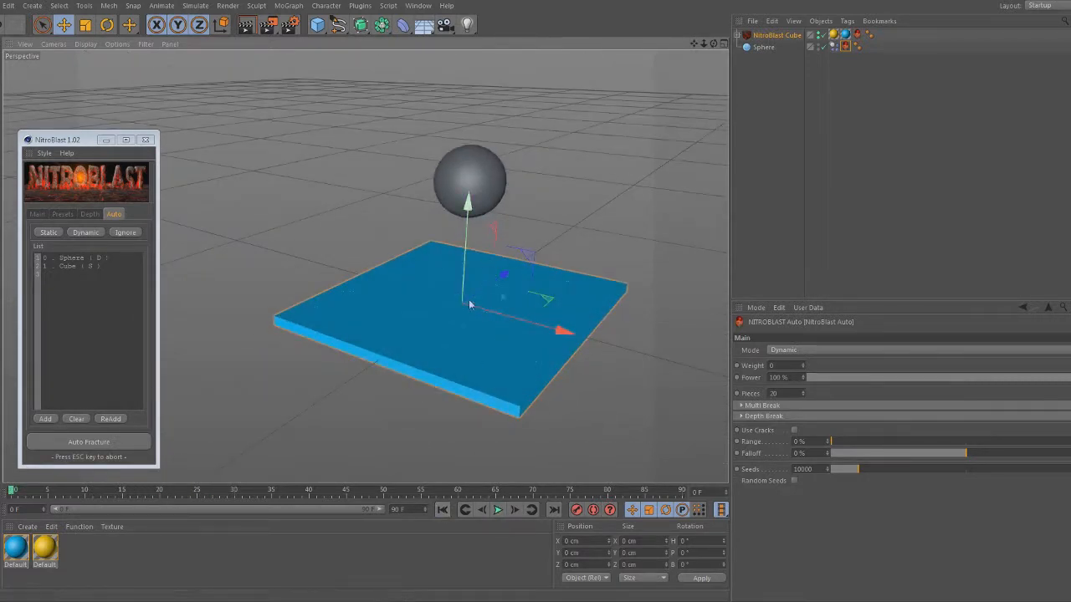
Scale the fractured slab up uniformly and play back the simulation
click(776, 35)
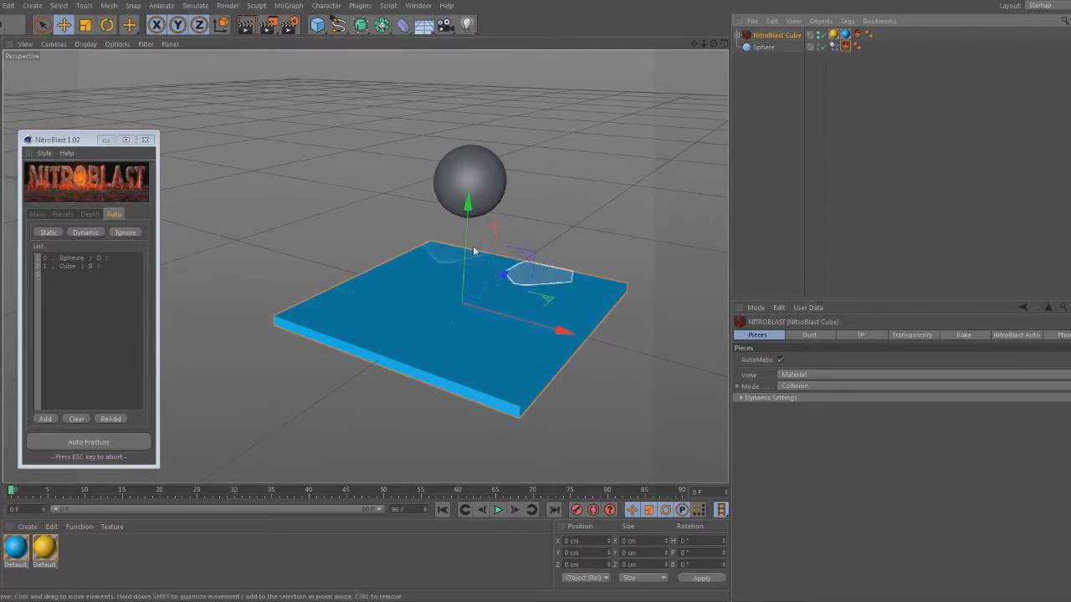
key(t)
drag(467, 205, 476, 70)
drag(566, 333, 724, 378)
drag(507, 272, 545, 241)
alt+right_drag(501, 270, 528, 268)
alt+middle_drag(528, 268, 505, 289)
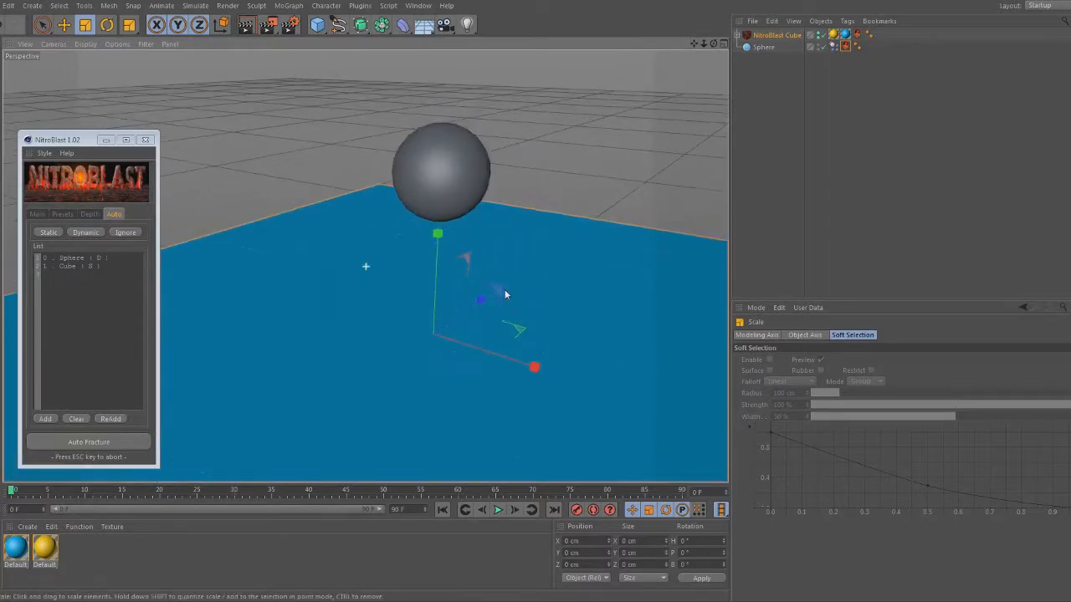
alt+drag(460, 325, 498, 251)
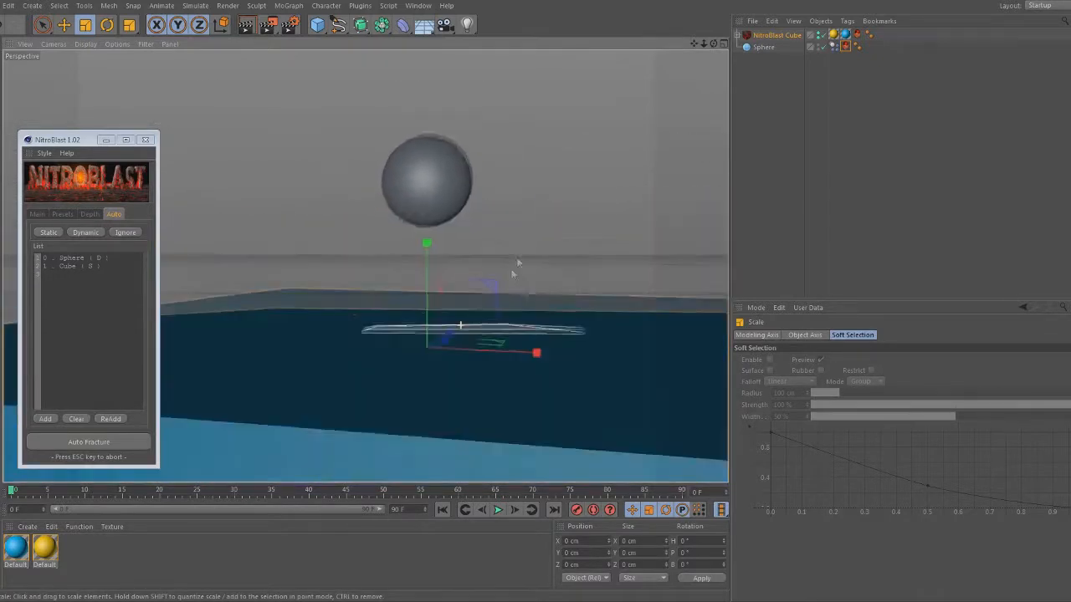
click(498, 509)
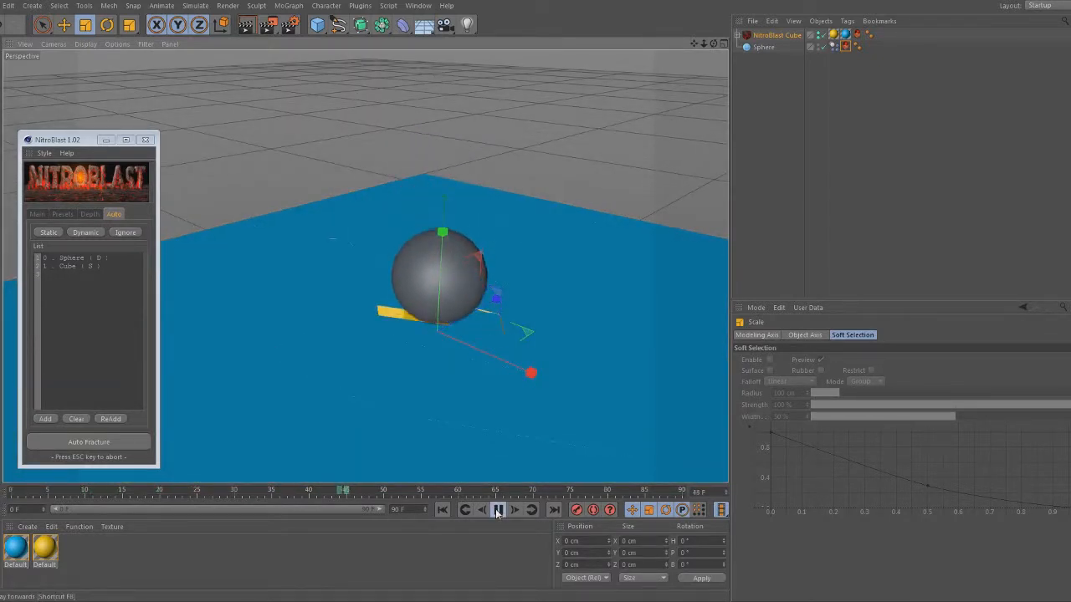
click(497, 510)
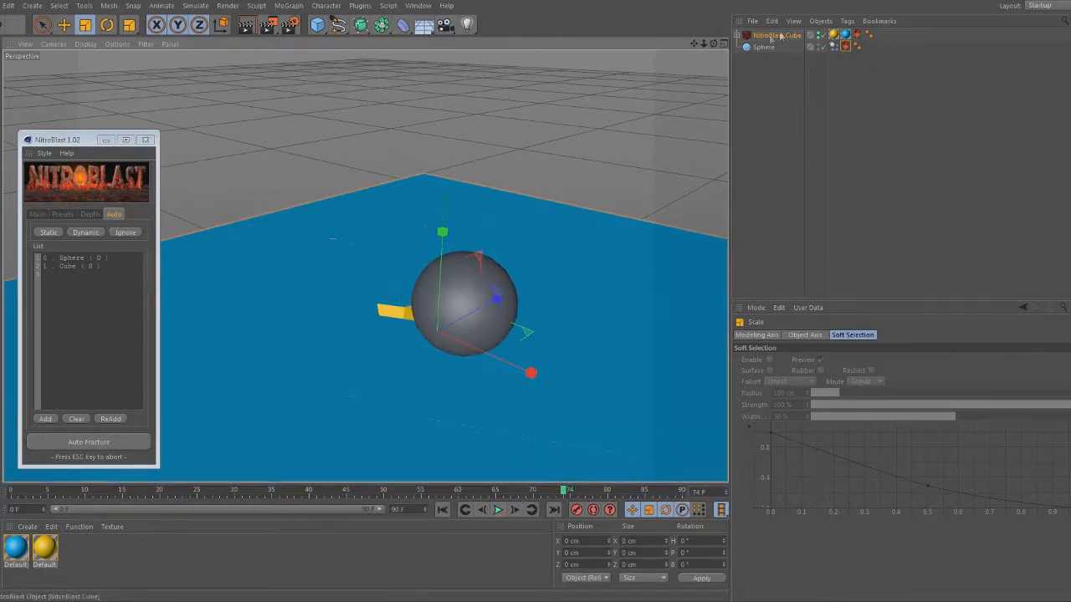
Set the weight in the sphere's NitroBlast Auto tag to 1 and rerun Auto Fracture
click(845, 46)
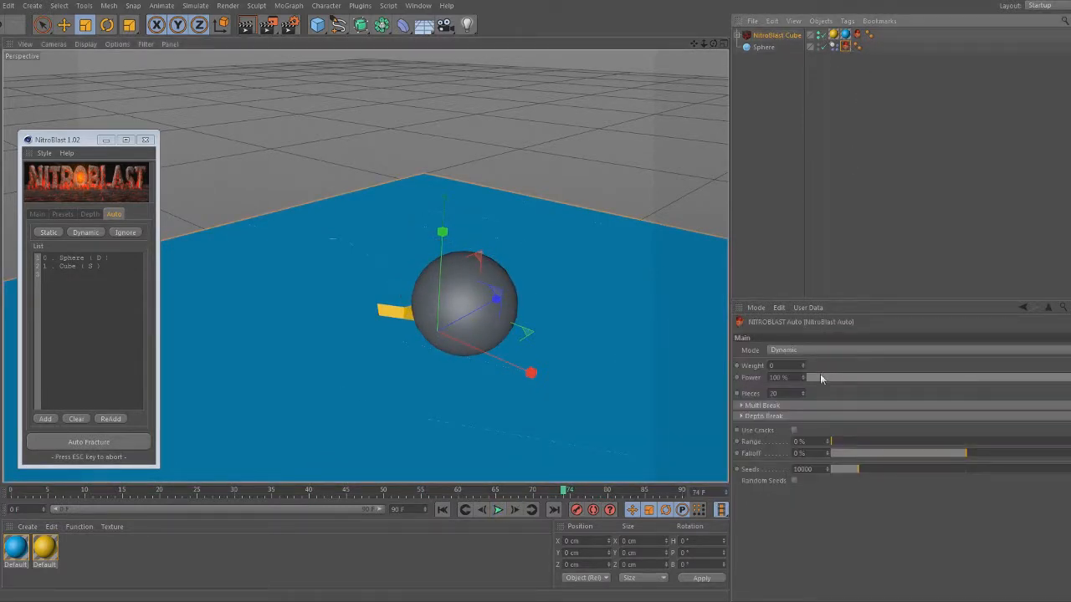
click(787, 365)
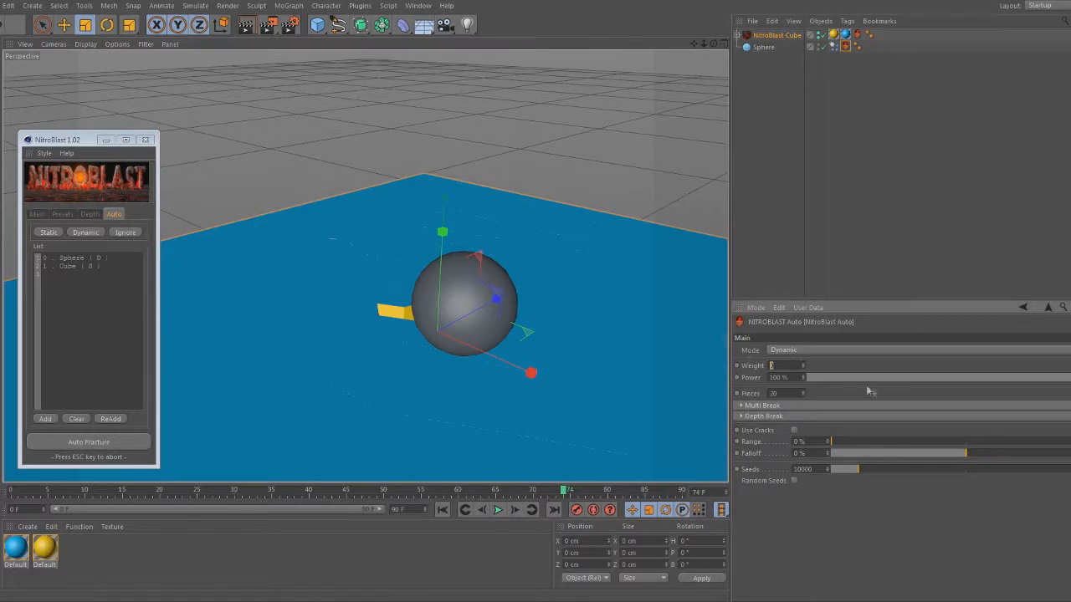
text(1)
click(91, 442)
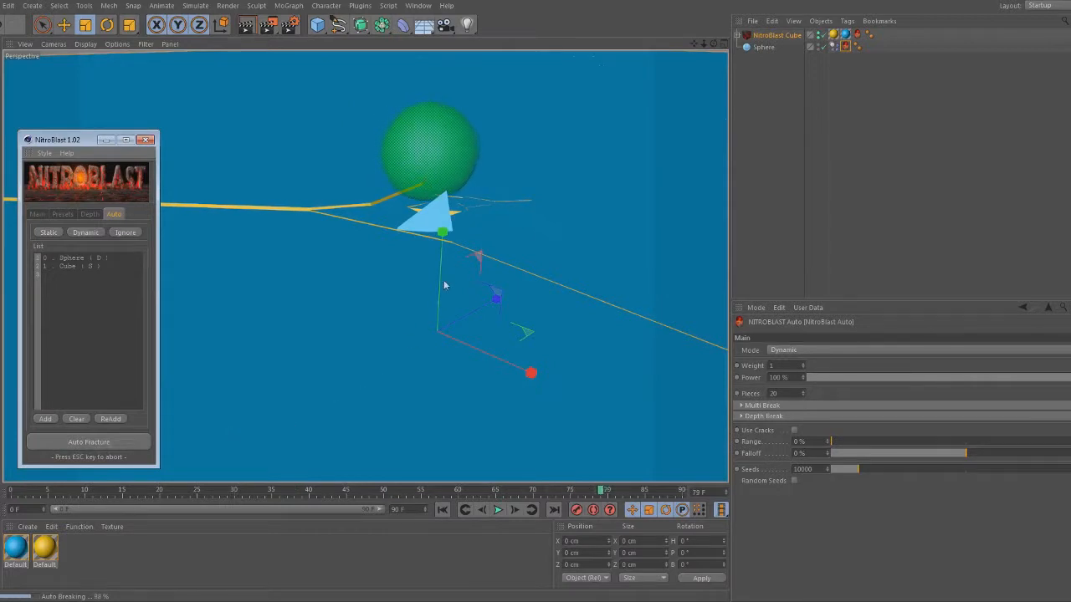
Raise the sphere much higher above the slab and run Auto Fracture again
key(e)
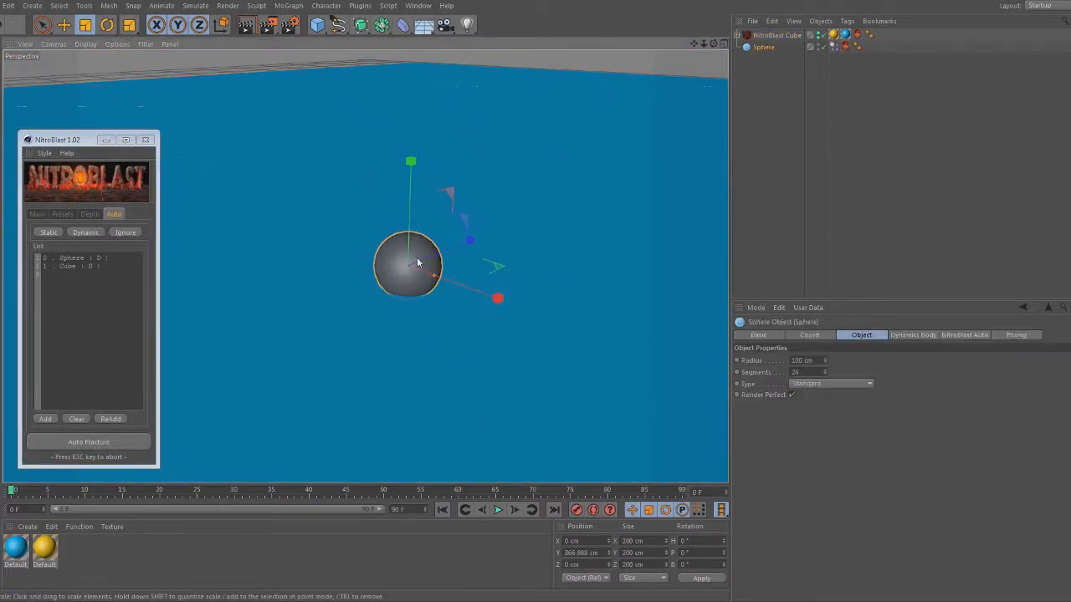
drag(410, 238, 410, 180)
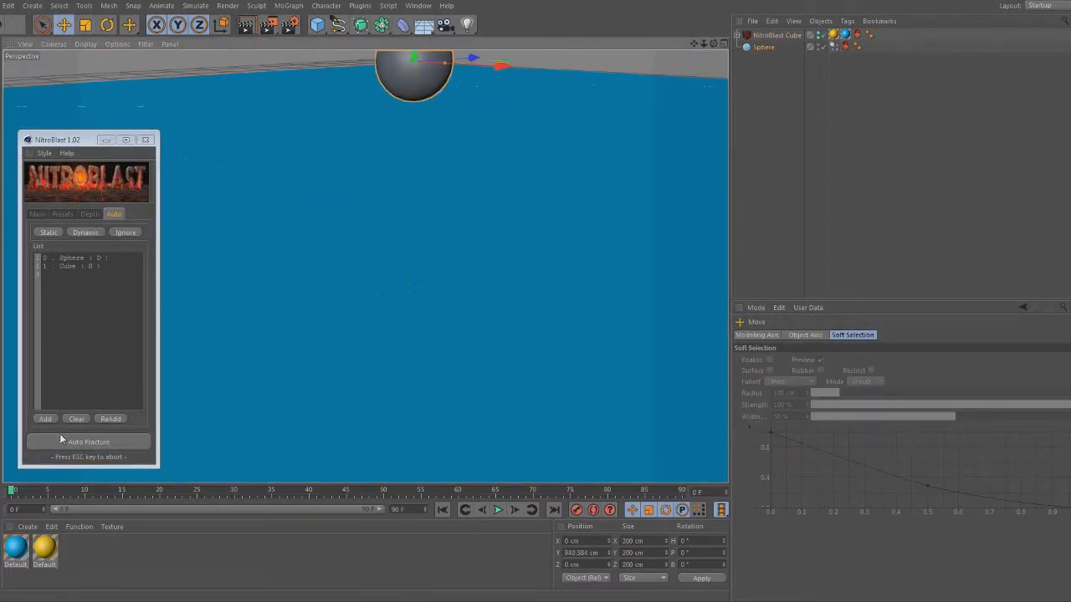
click(80, 443)
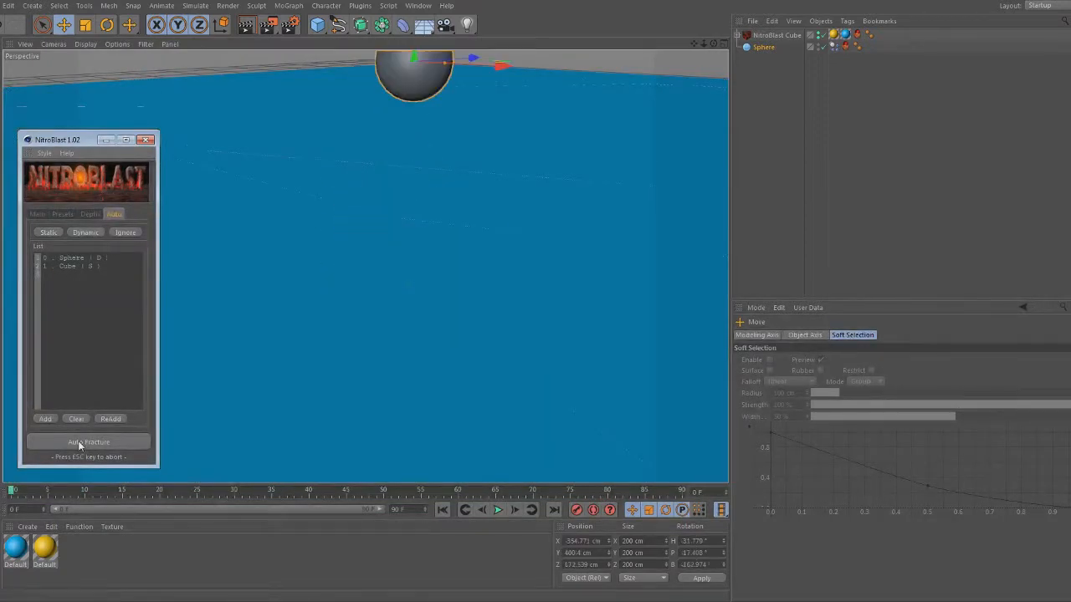
Play back the simulation past the impact and examine the broken slab pieces around the sphere
click(496, 509)
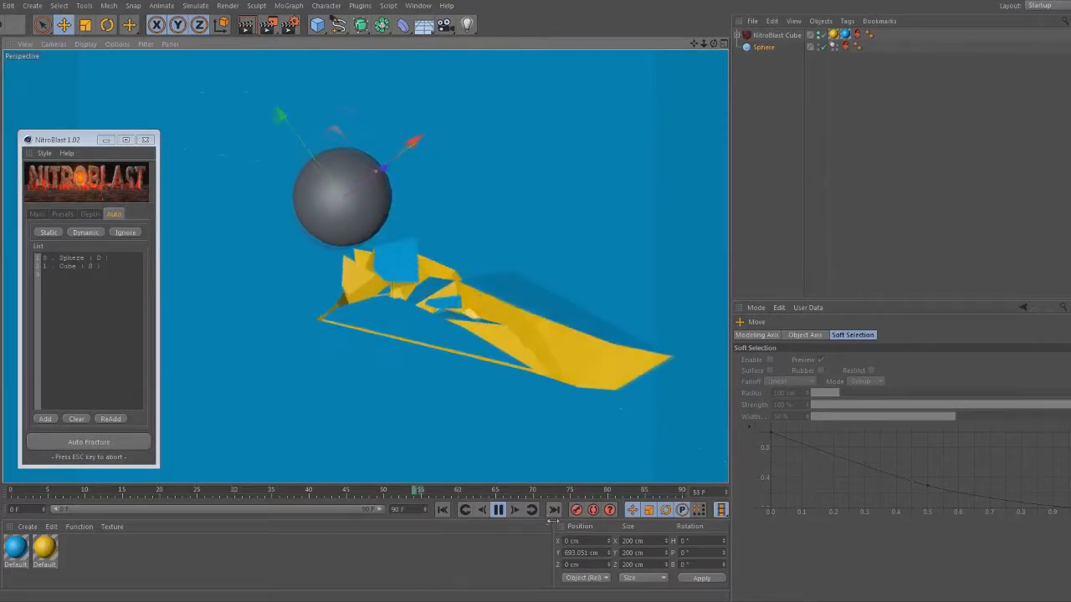
click(498, 510)
alt+drag(461, 324, 438, 294)
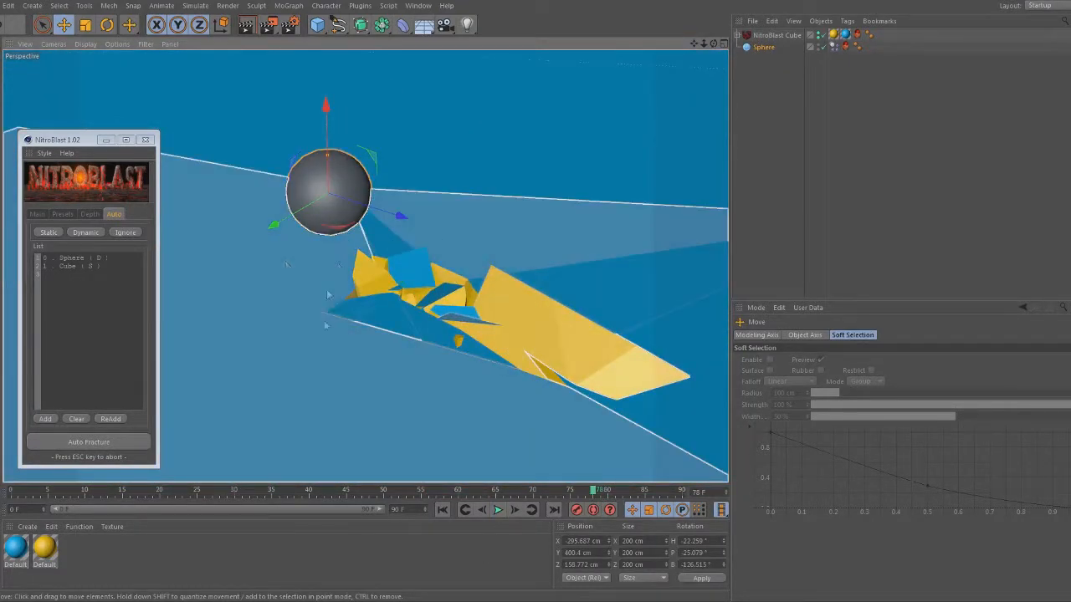
Apply the Stone Dark style preset to the fractured cube and render the perspective view
click(776, 36)
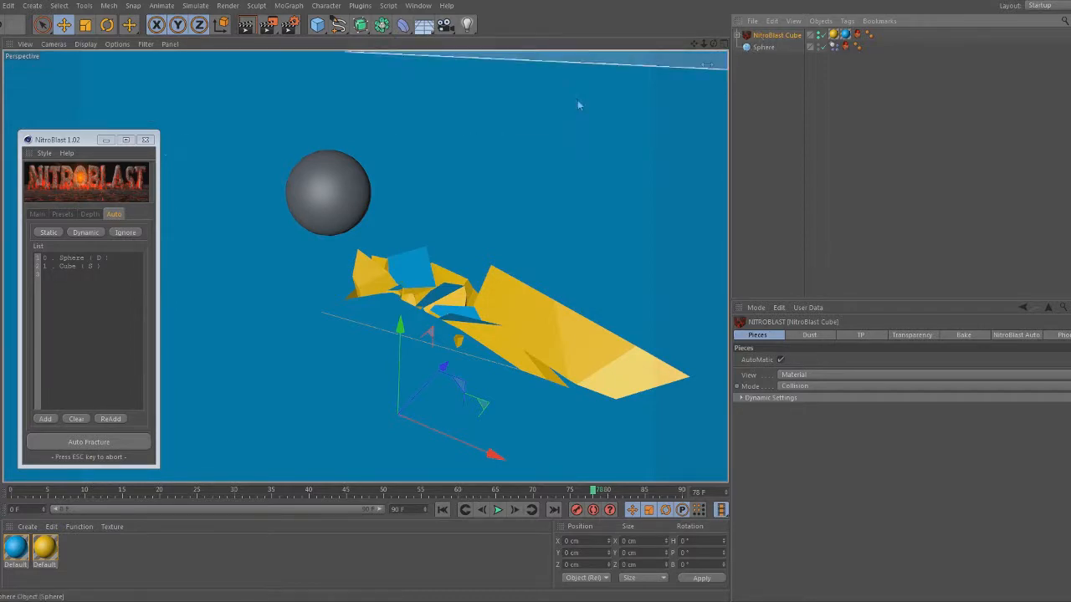
click(63, 214)
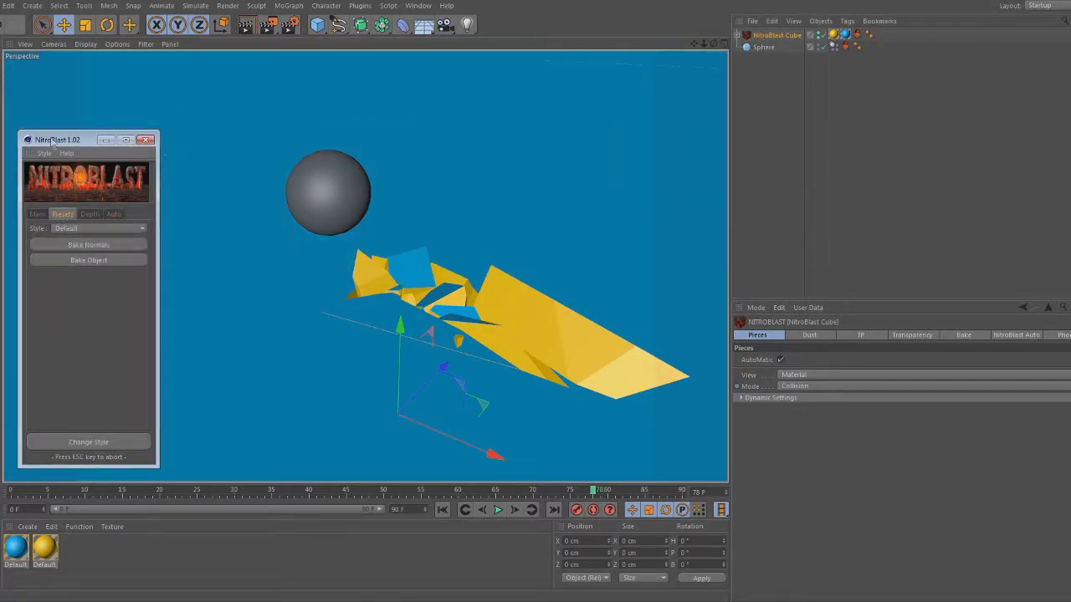
drag(54, 140, 67, 111)
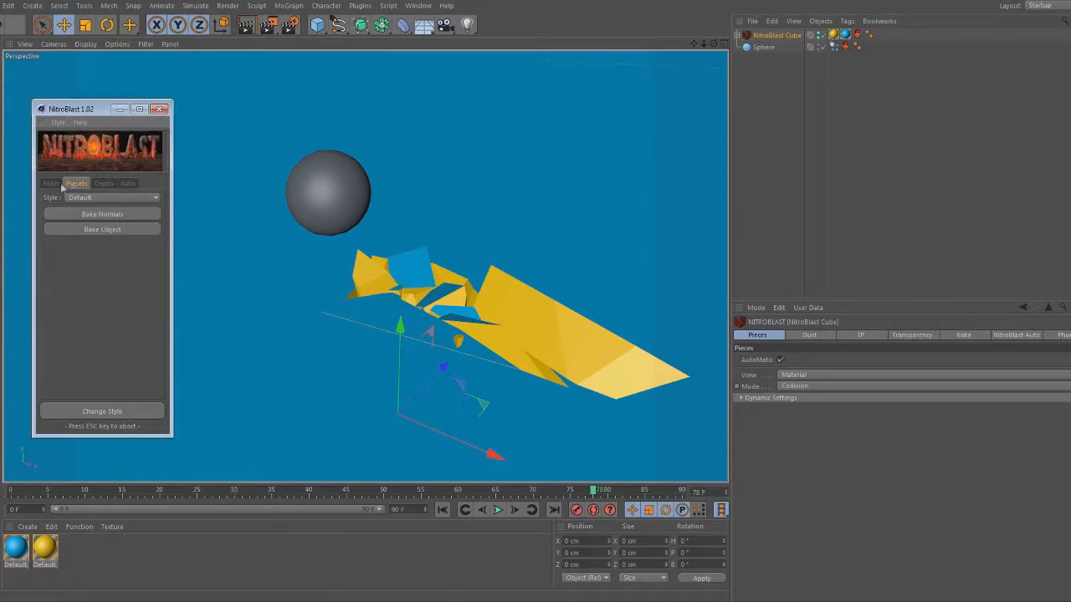
click(110, 198)
click(98, 232)
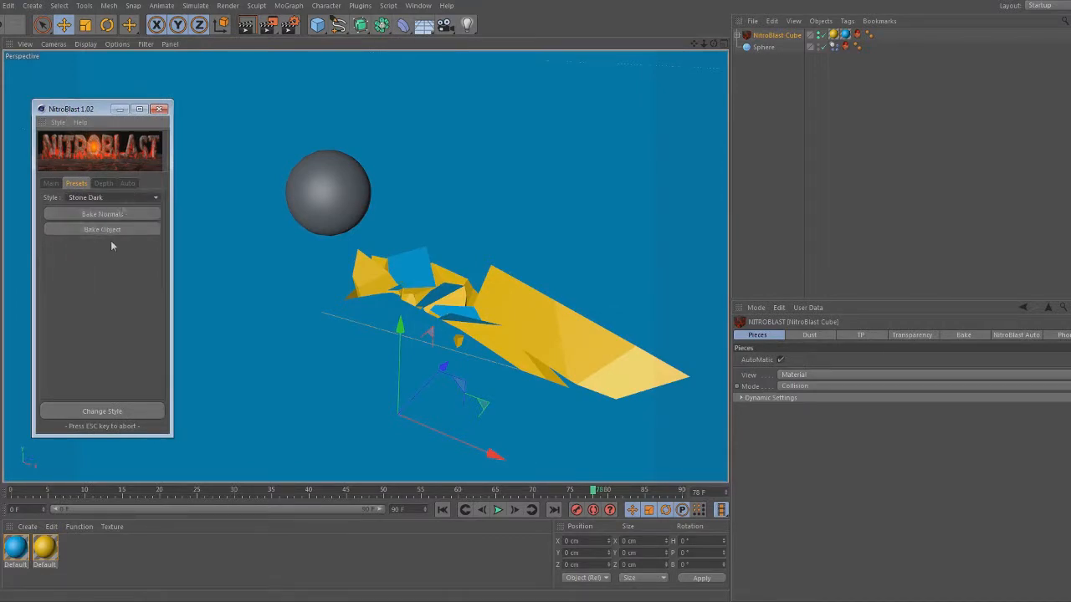
click(104, 412)
mouse_move(334, 338)
alt+mouse_down()
mouse_move(363, 337)
mouse_move(348, 352)
alt+mouse_up()
key(ctrl+r)
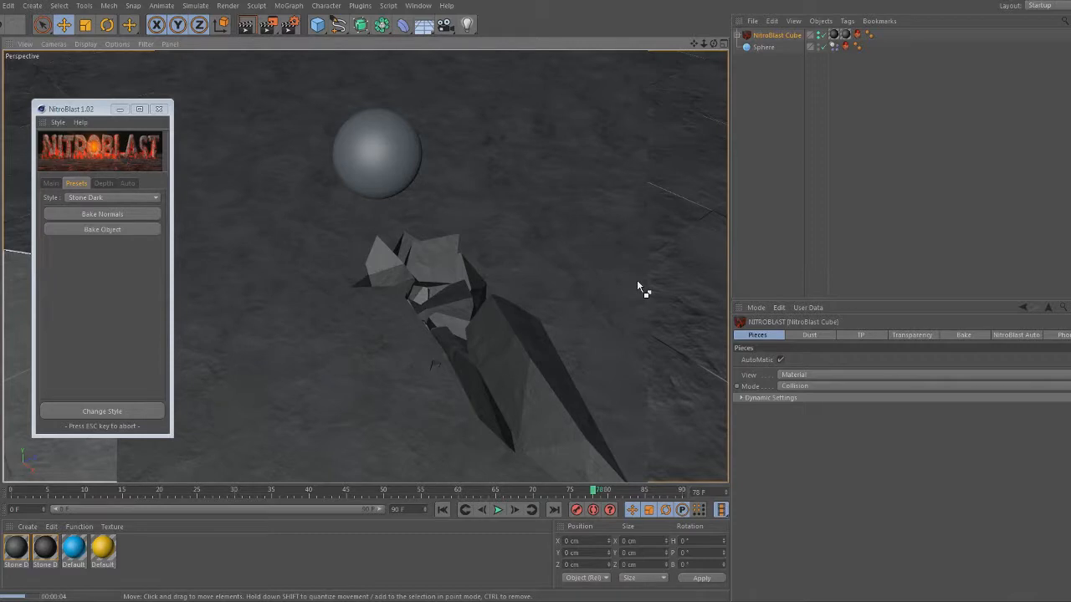
Play the simulation up to the slab's break and clear the selection to inspect the stone pieces
click(499, 509)
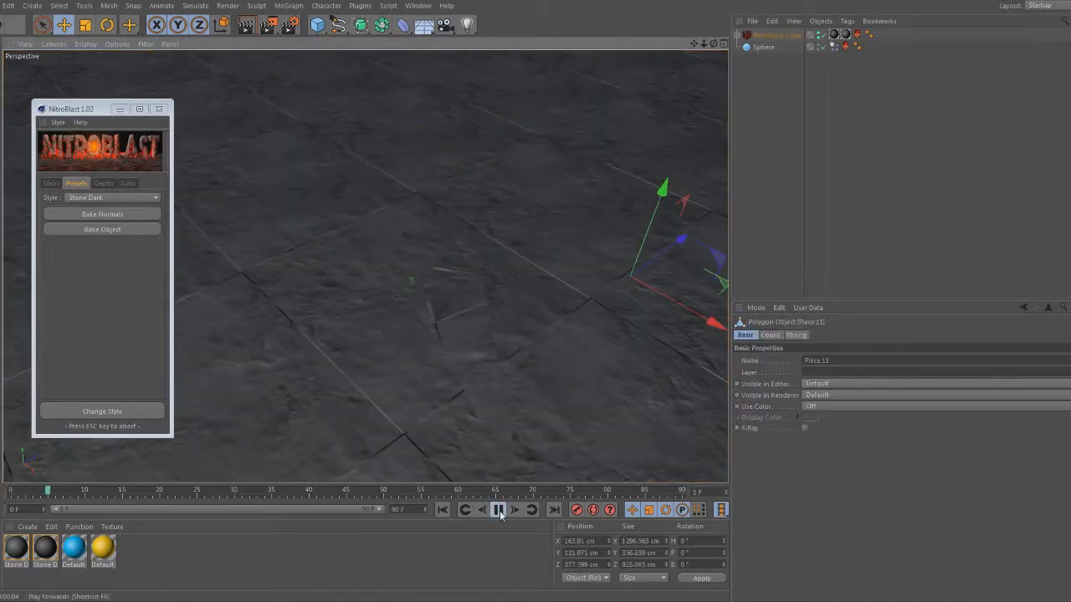
click(498, 510)
click(582, 336)
drag(582, 336, 716, 295)
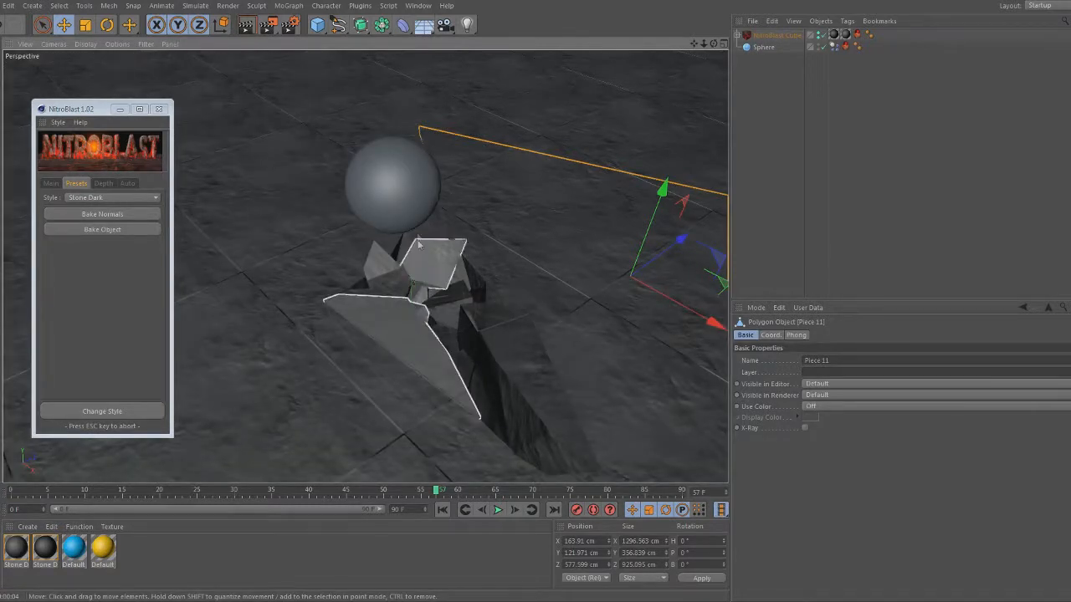
click(415, 186)
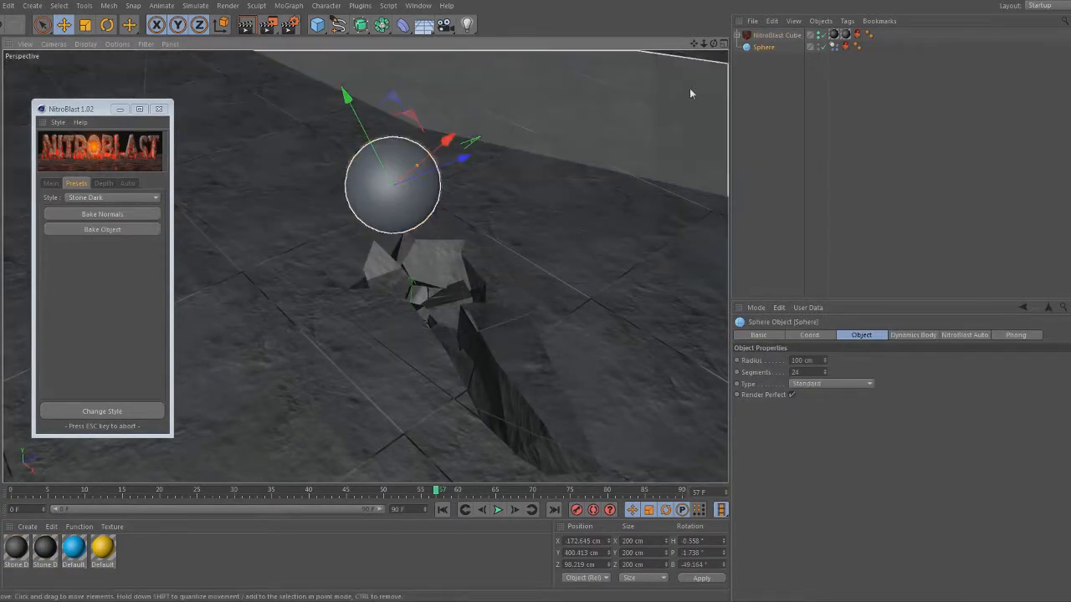
click(701, 77)
click(808, 120)
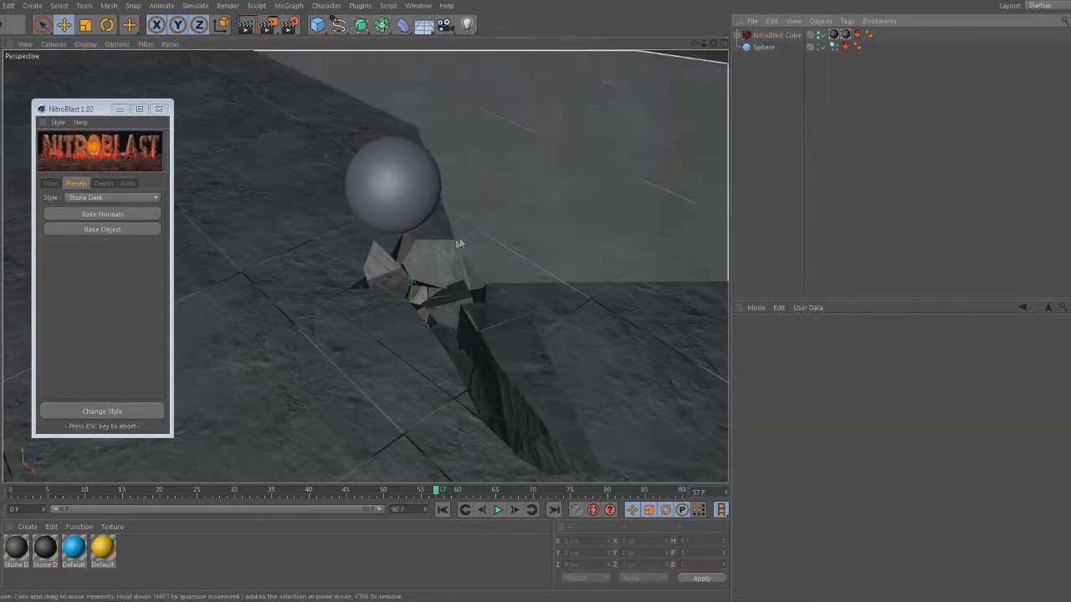
mouse_move(460, 301)
alt+mouse_down()
mouse_move(542, 268)
mouse_move(461, 304)
alt+mouse_up()
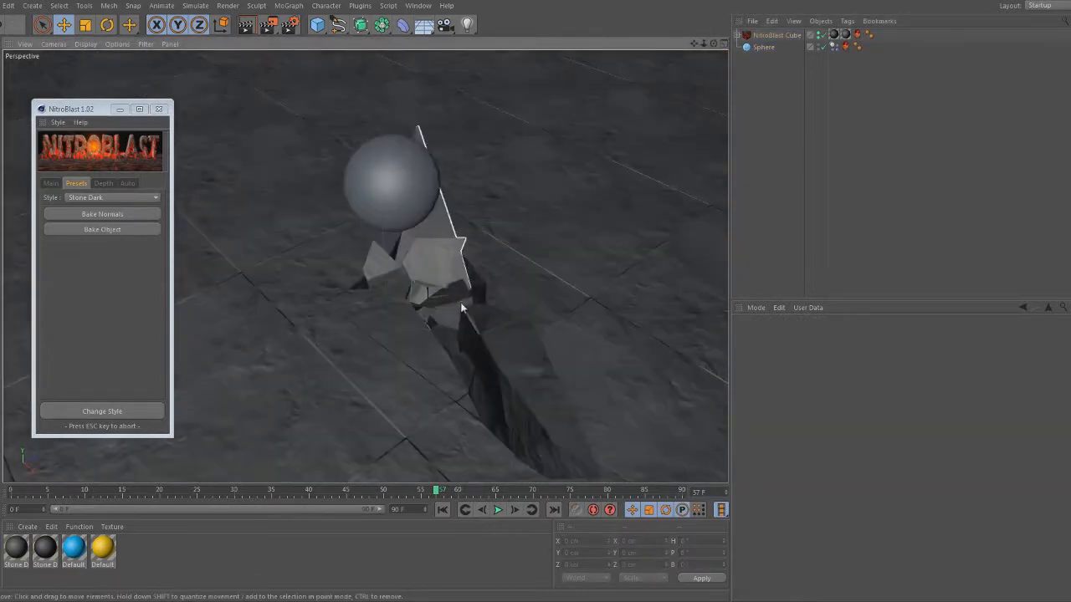
Return to the first frame and render the perspective view of the unbroken stone slab
click(442, 510)
alt+drag(466, 336, 473, 387)
key(ctrl+r)
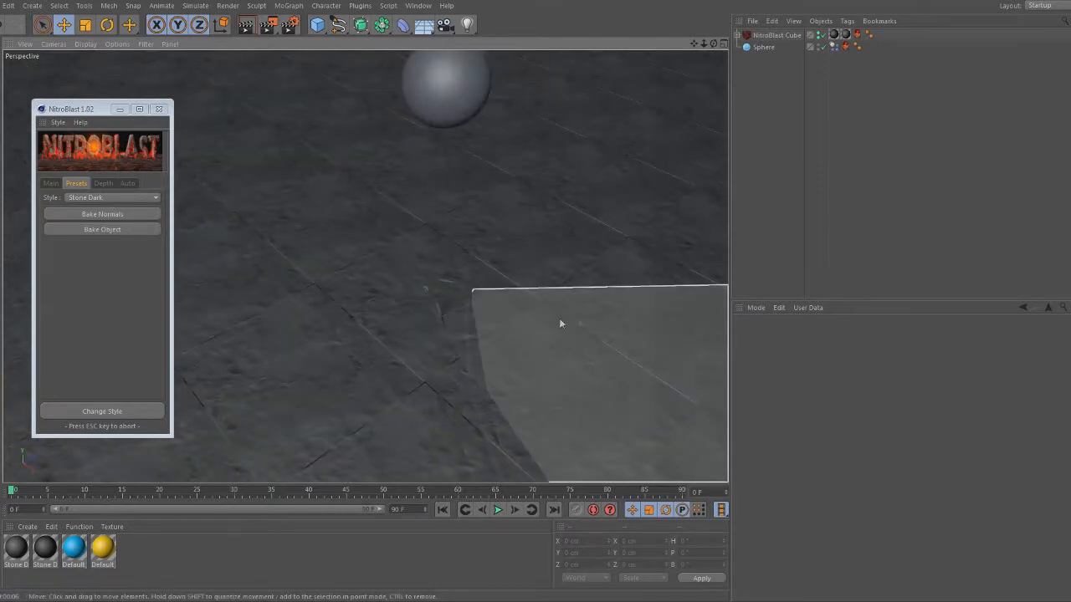
Play the simulation through the sphere's impact once more and return to the first frame
drag(93, 492, 10, 492)
click(498, 510)
click(497, 512)
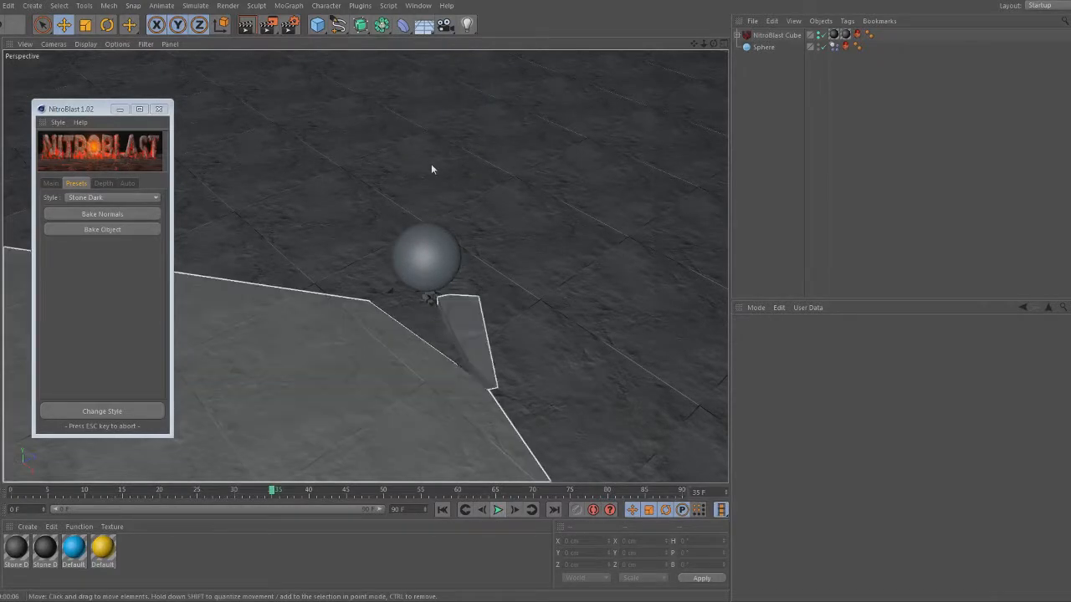
drag(267, 500, 10, 492)
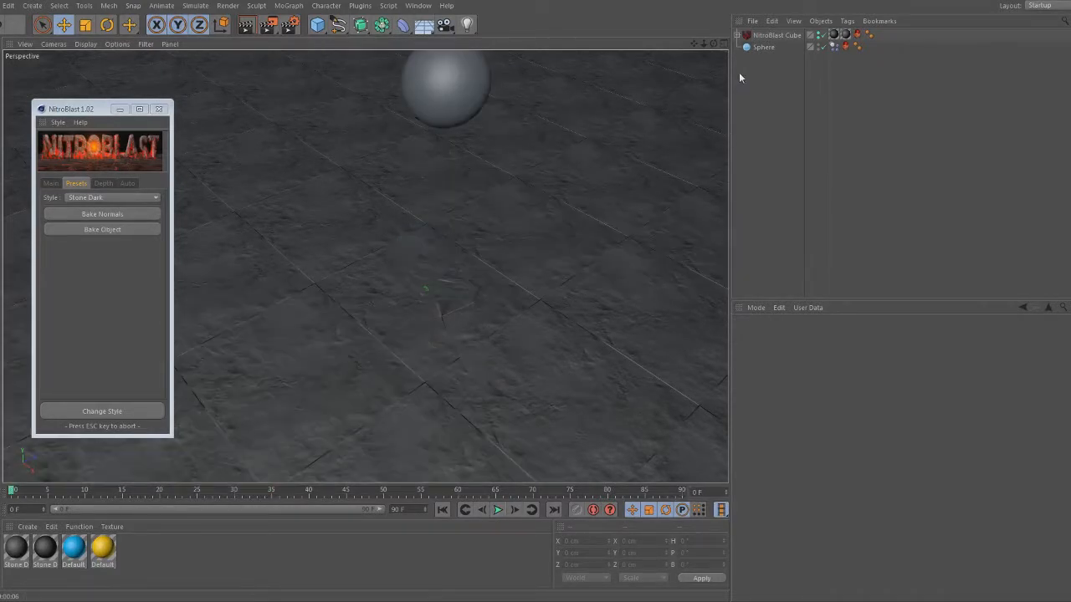
Enable Dust on the fractured cube, play back the simulation and view the dust particles close up at the break
click(778, 35)
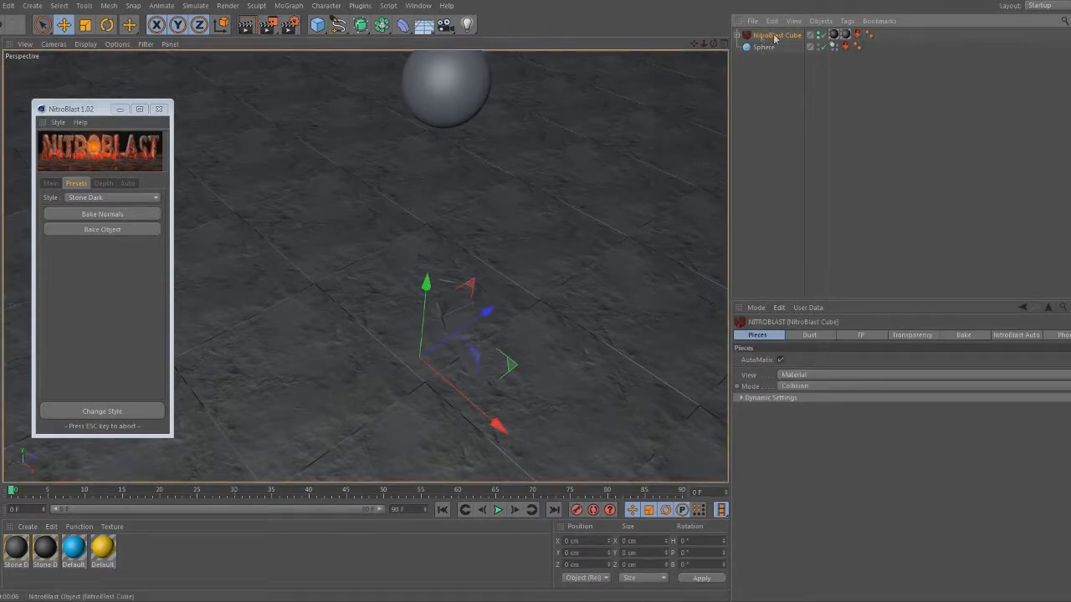
click(791, 337)
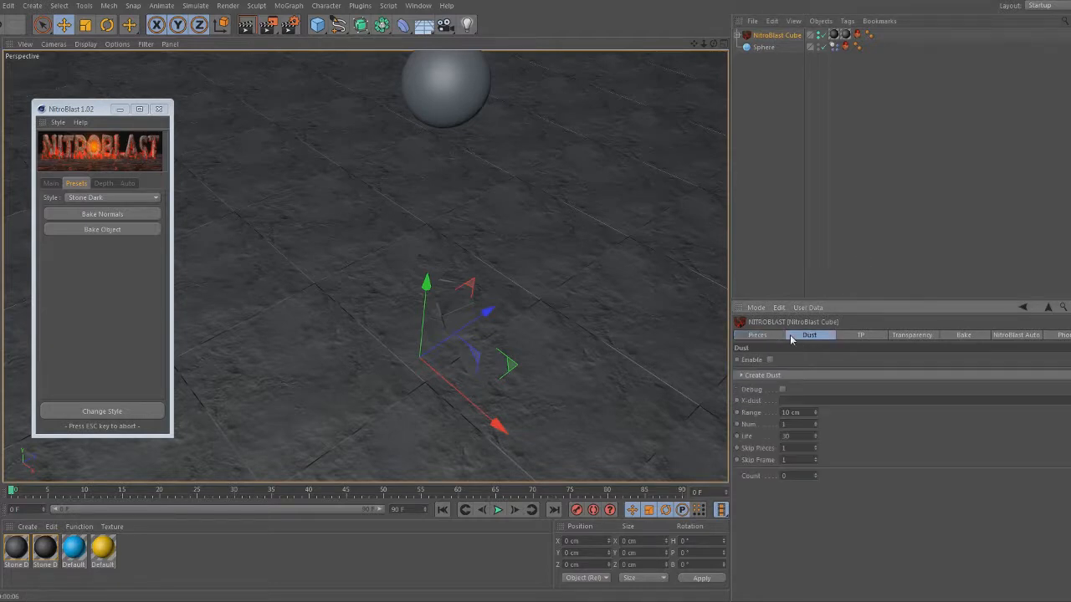
click(767, 362)
click(498, 510)
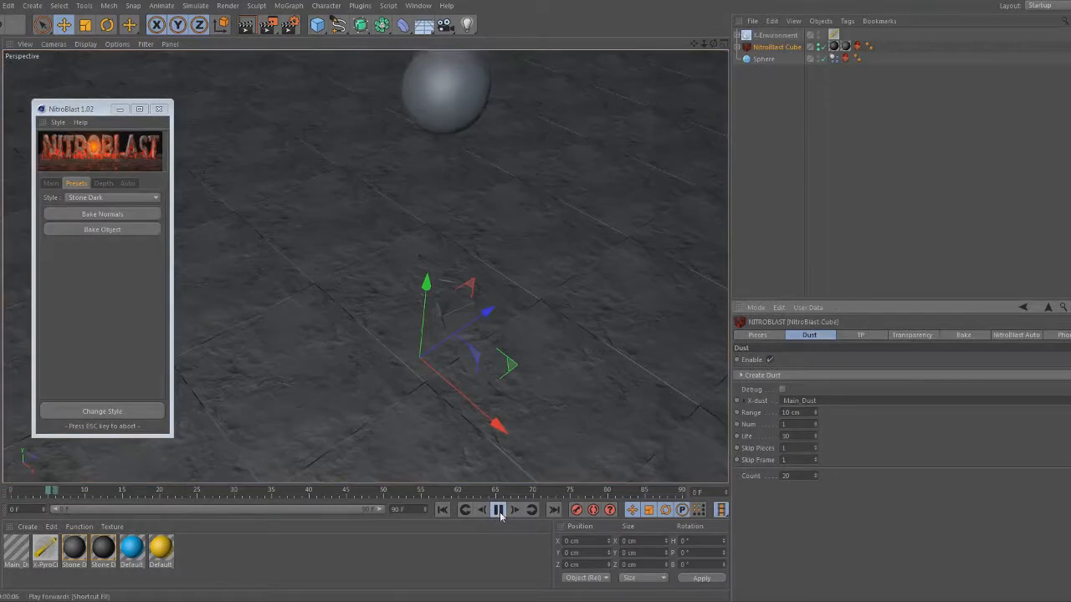
click(499, 510)
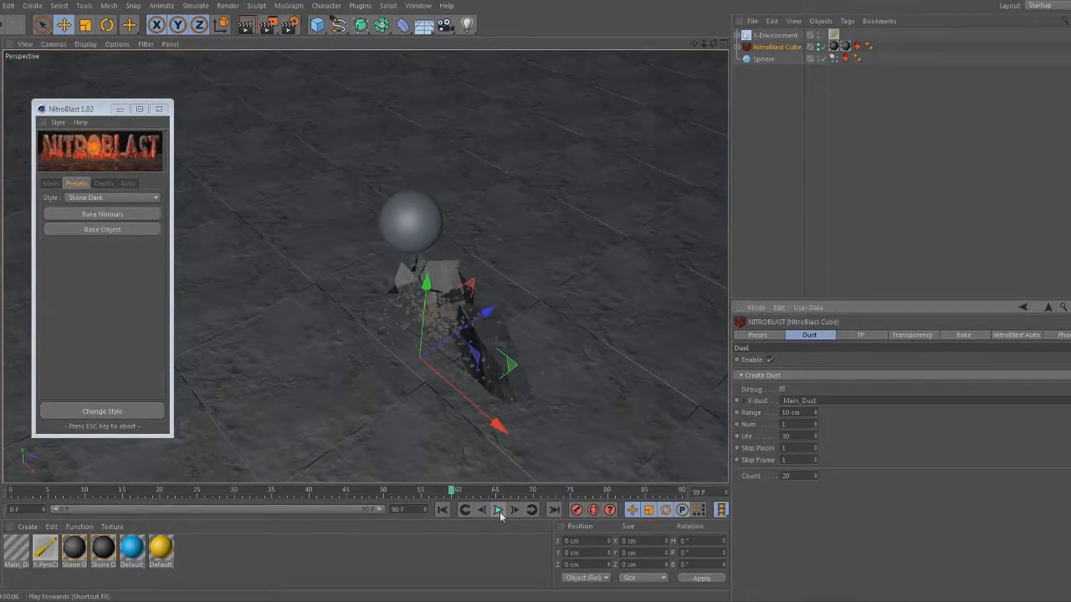
alt+right_drag(437, 296, 571, 304)
alt+drag(454, 348, 480, 347)
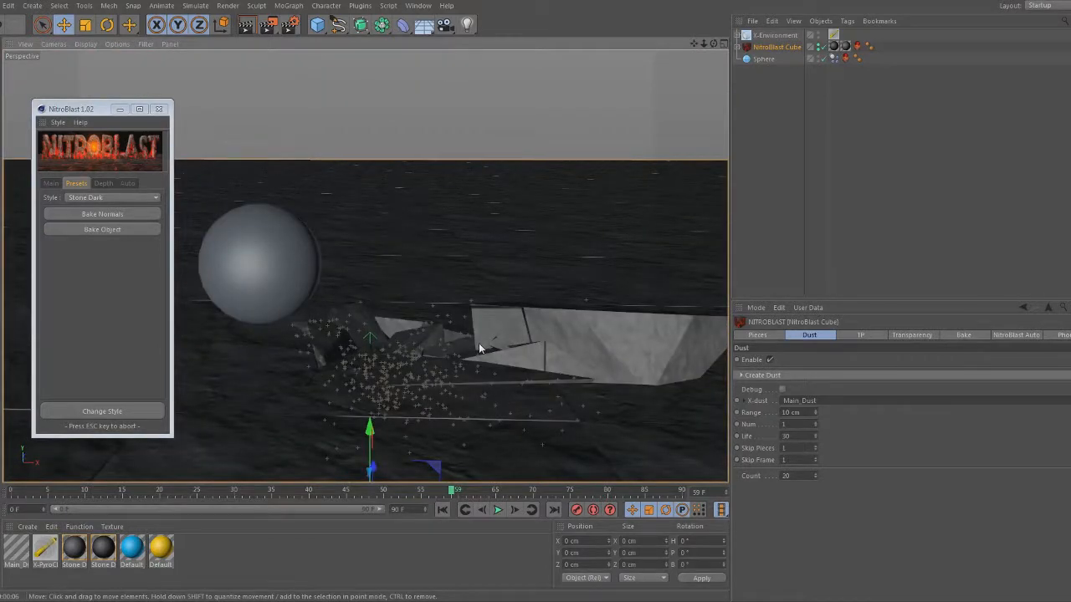
Set the fractured cube's dust Num to 4 and play the simulation through the slab's break
alt+drag(479, 347, 435, 317)
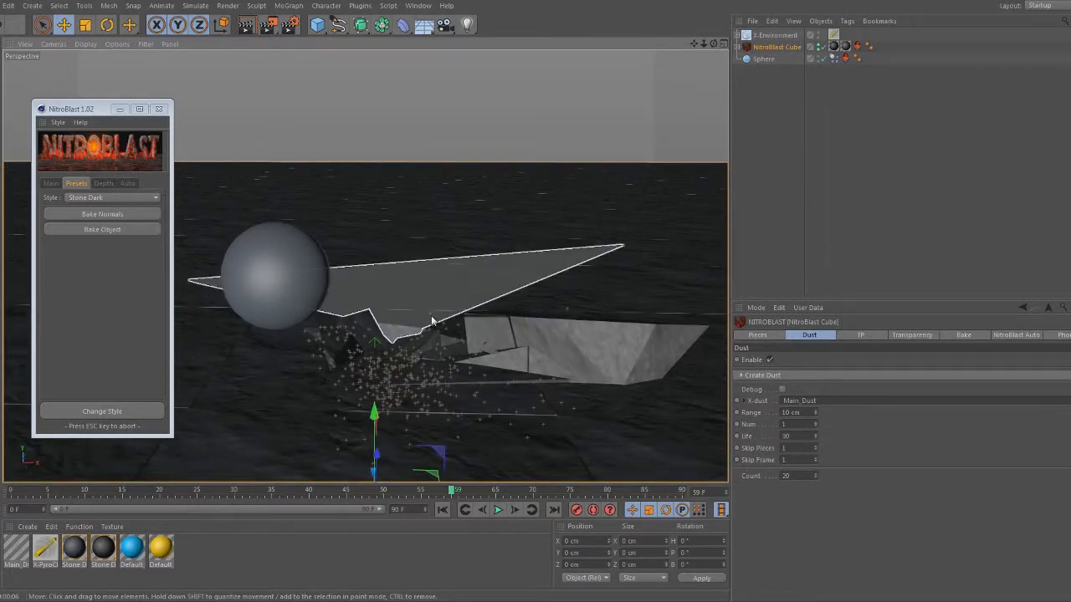
alt+middle_drag(392, 353, 444, 351)
key(ctrl+r)
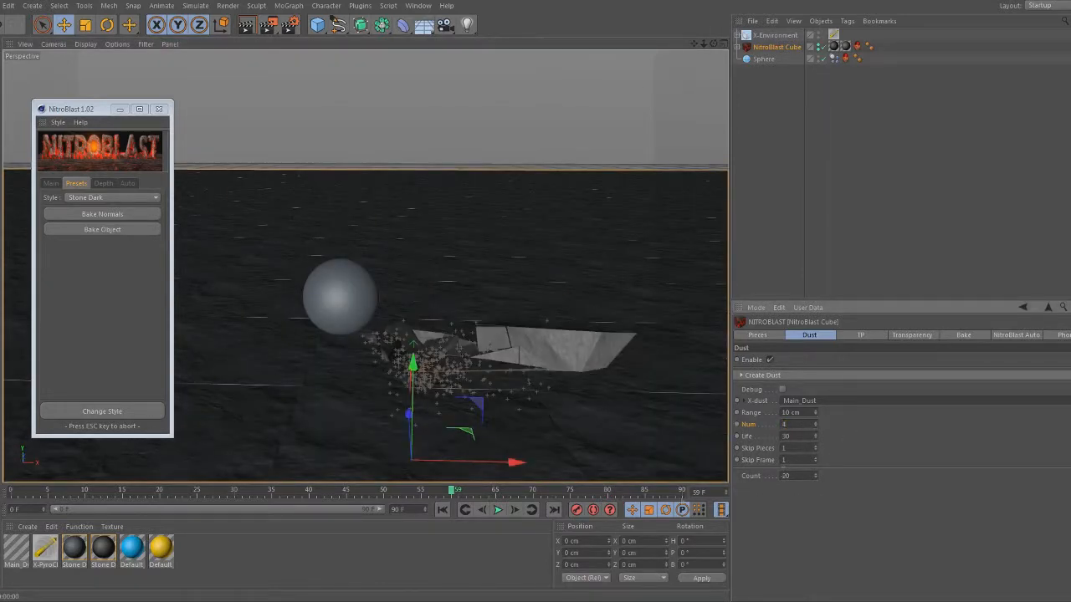
click(497, 511)
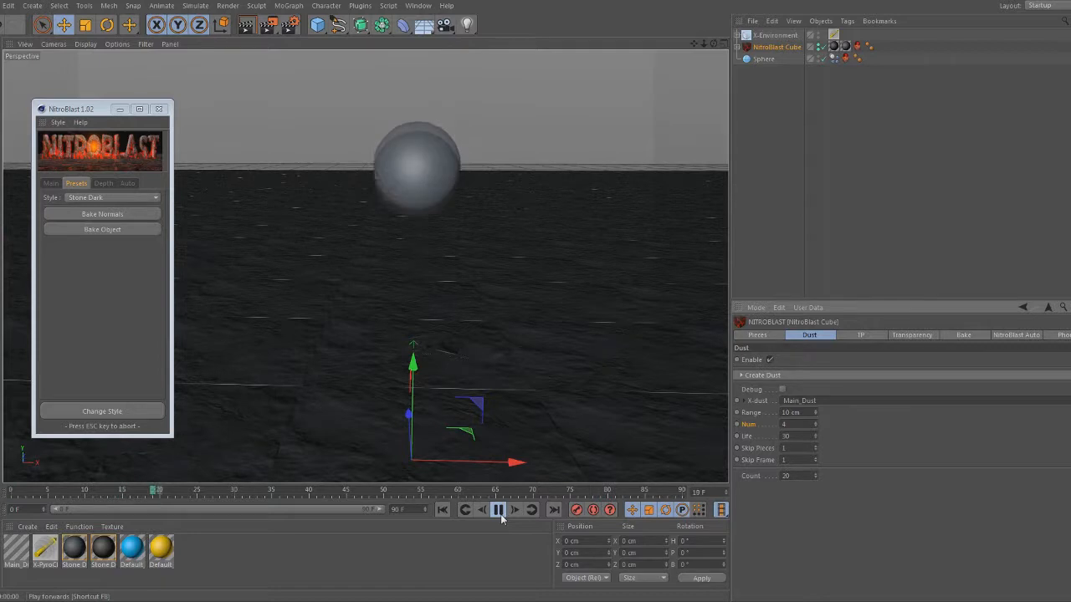
click(500, 512)
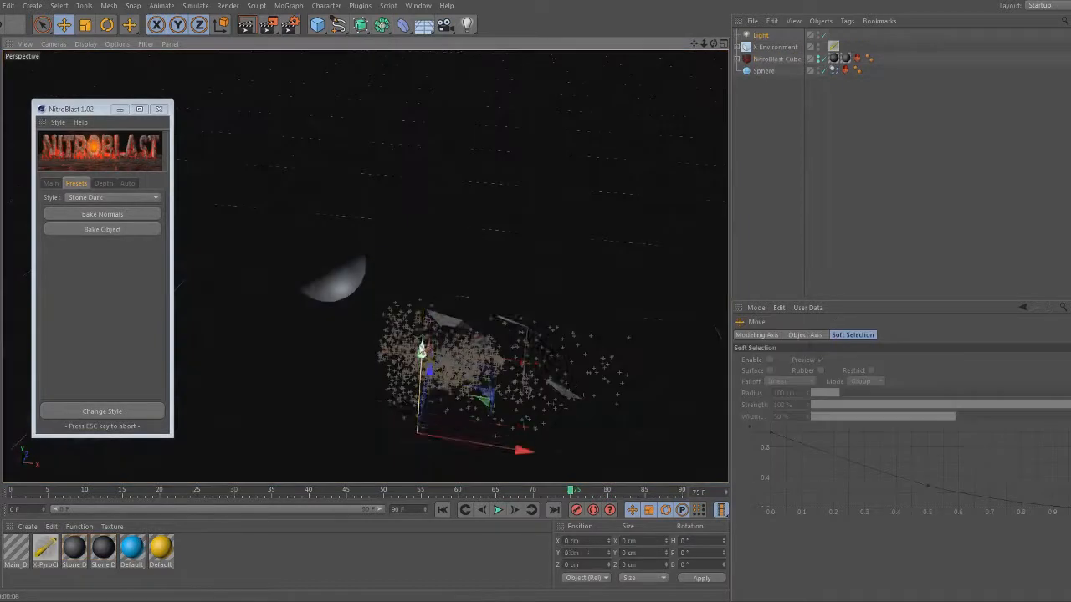
Place a light at about X 344 cm, Y 616 cm above the broken slab and clear the selection
drag(421, 353, 434, 124)
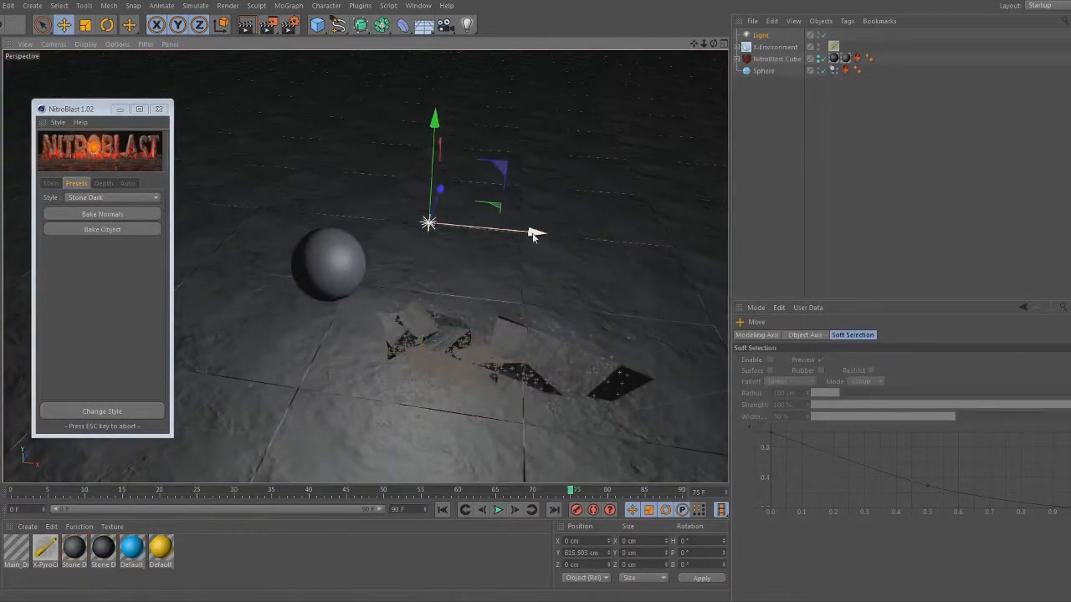
drag(532, 234, 705, 248)
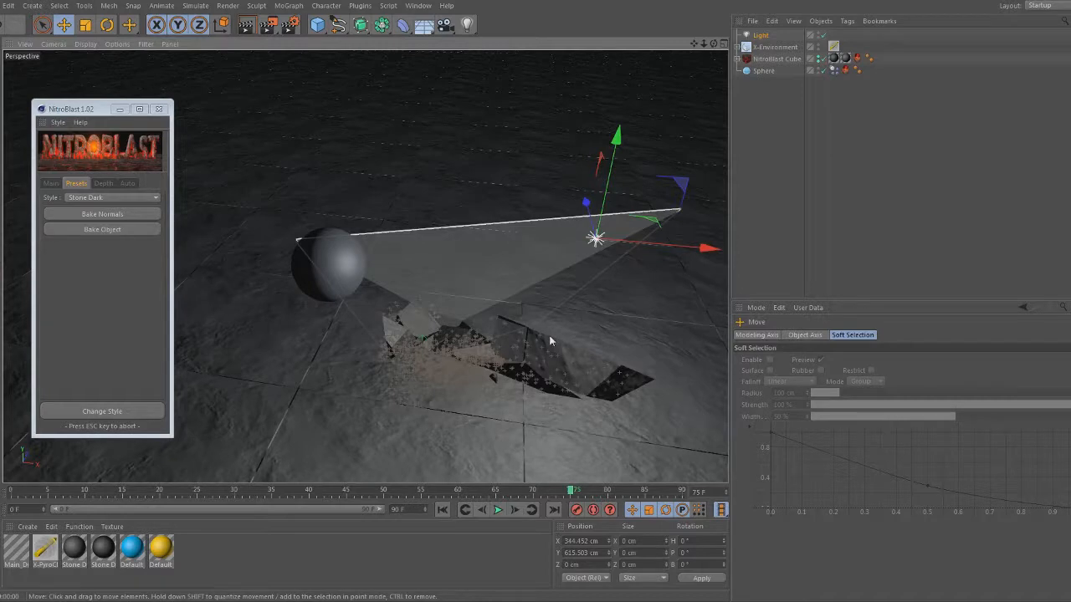
click(769, 197)
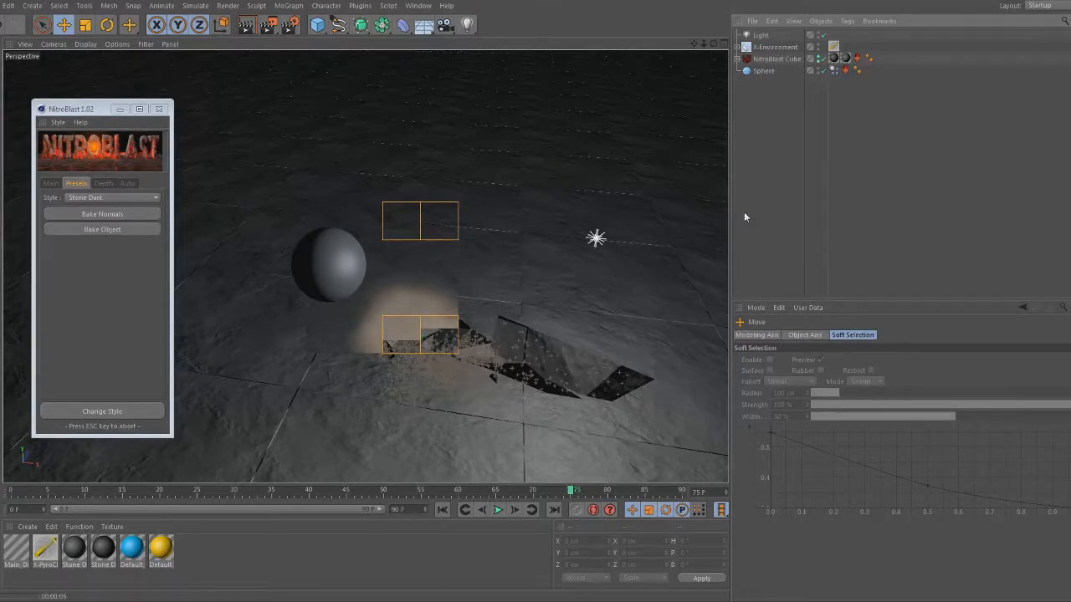
click(743, 211)
Set the dust Life to 60 on the fractured cube
click(857, 58)
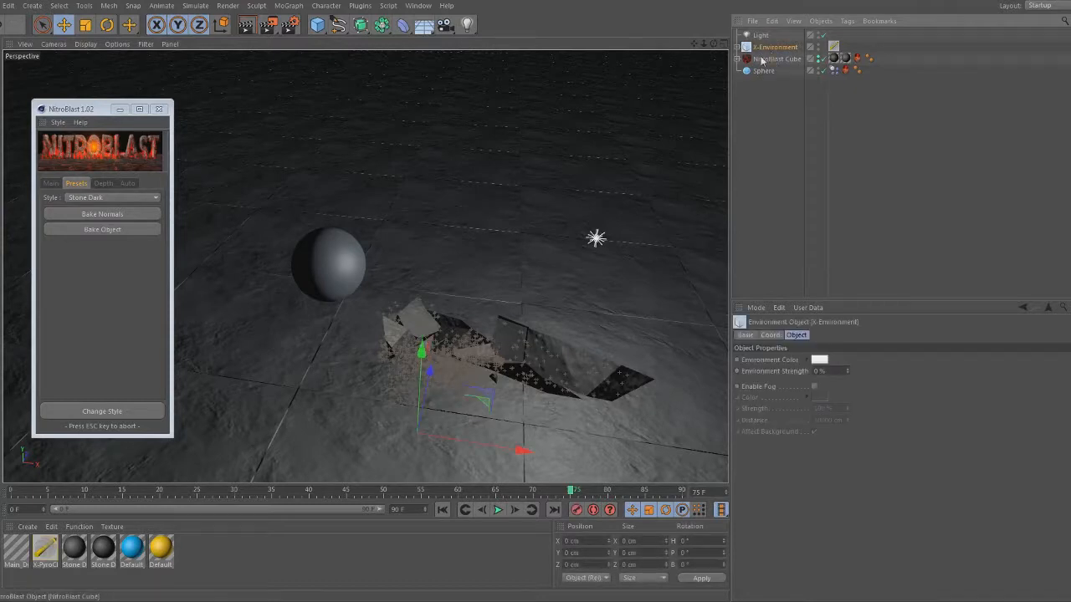
click(808, 334)
click(787, 436)
text(6)
key(Return)
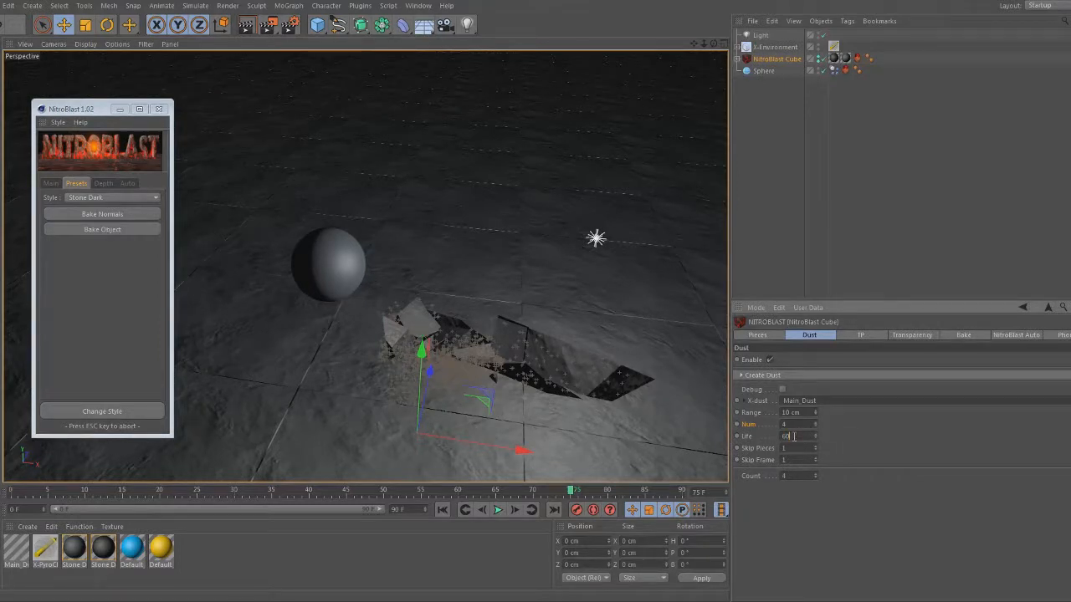
click(786, 436)
key(Return)
click(805, 412)
click(840, 471)
Add a sphere primitive, raise it to about Y 289 cm at the break and scale it to about 108 cm
drag(319, 24, 551, 66)
drag(424, 356, 474, 258)
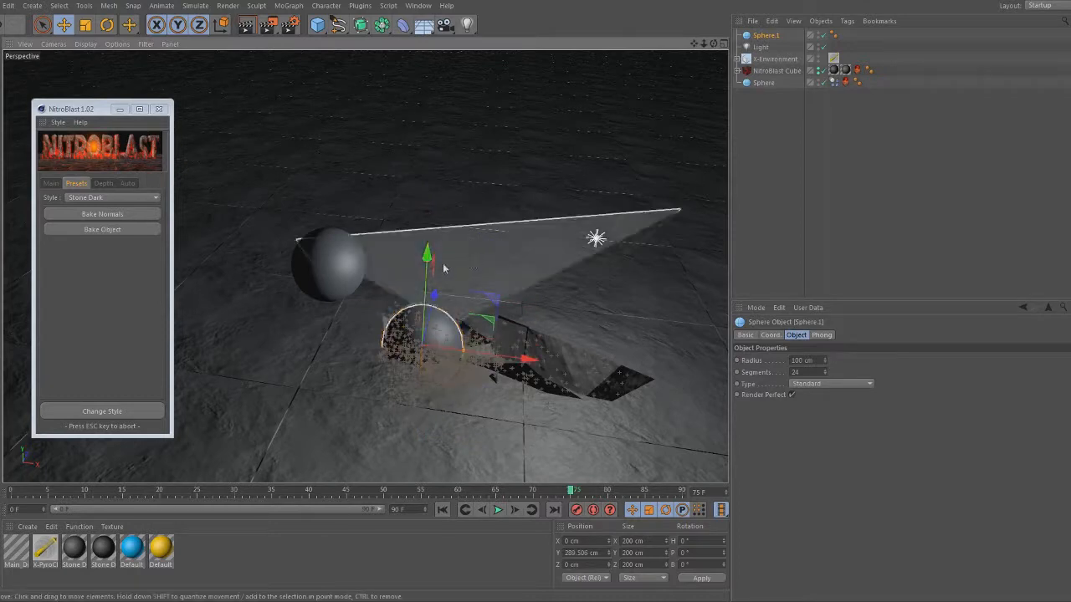
alt+drag(477, 344, 493, 276)
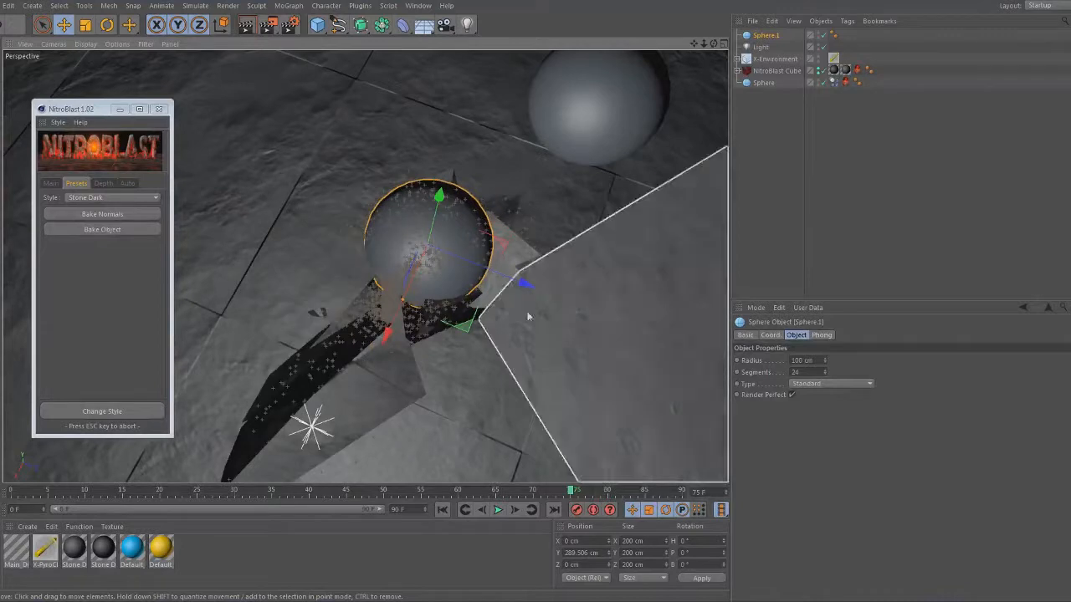
alt+drag(505, 270, 132, 358)
key(t)
Enlarge the added sphere to about 284 cm and move it to about X 33, Y 308, Z 30 cm over the dust
key(e)
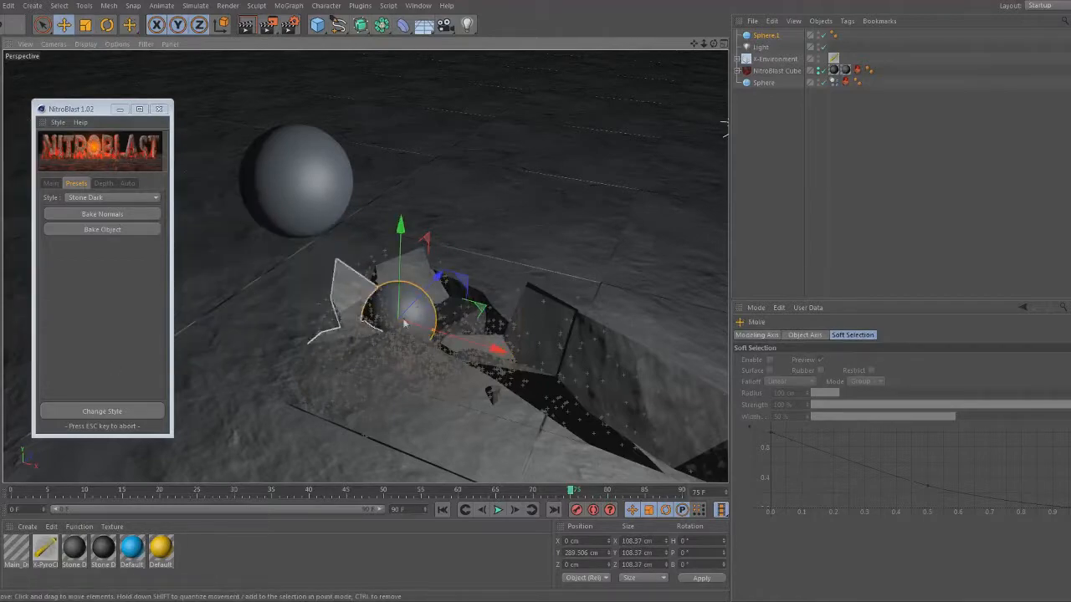
drag(431, 288, 472, 269)
alt+drag(433, 325, 635, 234)
key(t)
drag(753, 173, 932, 174)
alt+drag(425, 296, 576, 306)
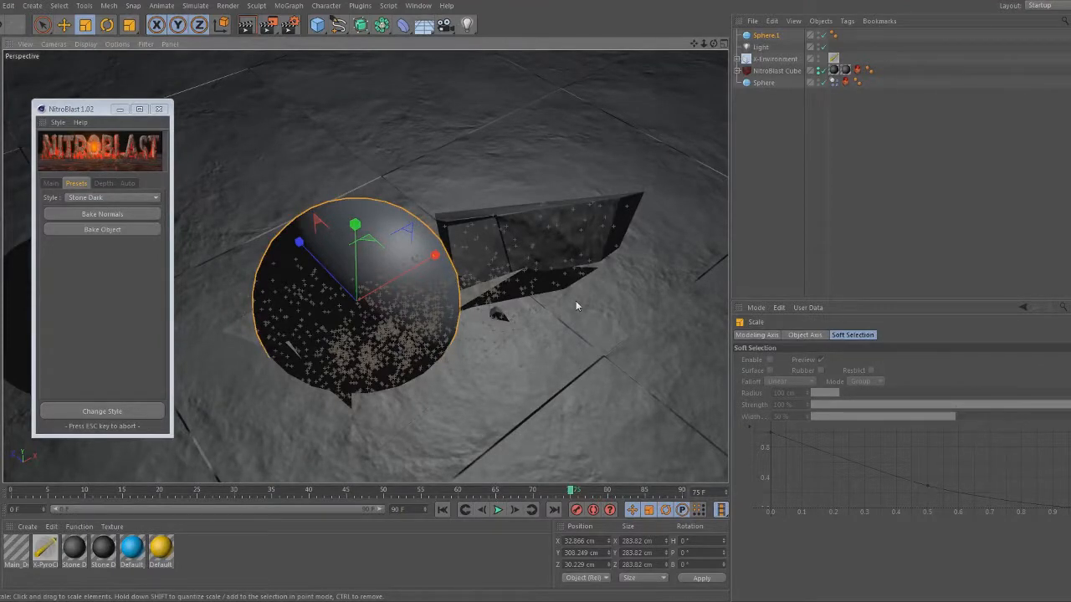
alt+drag(576, 306, 421, 194)
key(e)
alt+drag(403, 266, 588, 416)
Play the simulation twice from the first frame to examine how the dust particles behave around the added sphere
drag(573, 492, 3, 473)
click(497, 512)
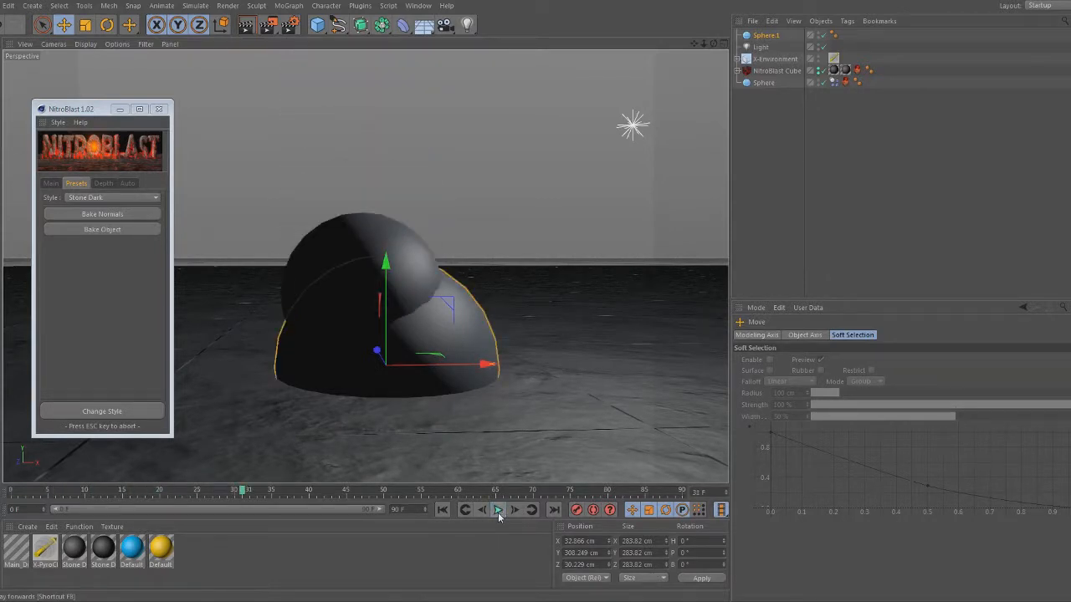
click(498, 511)
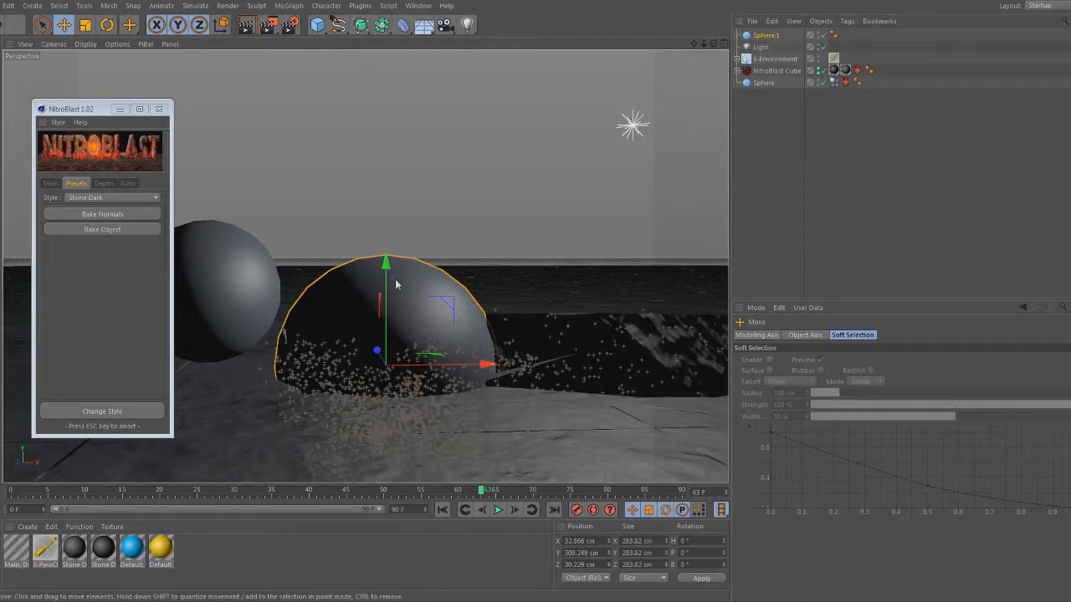
click(770, 37)
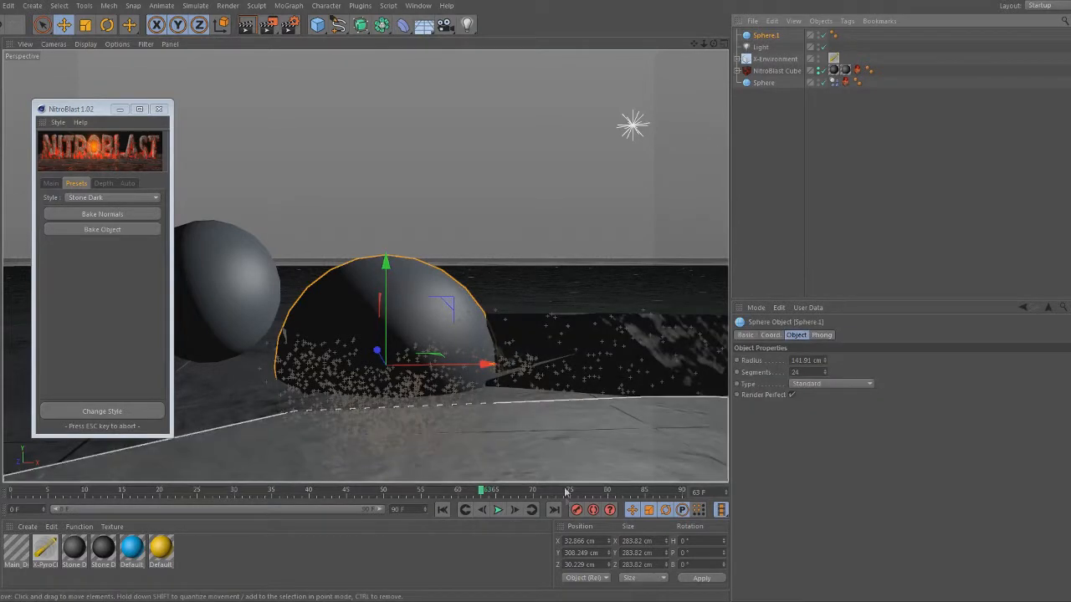
click(442, 510)
click(498, 510)
click(499, 510)
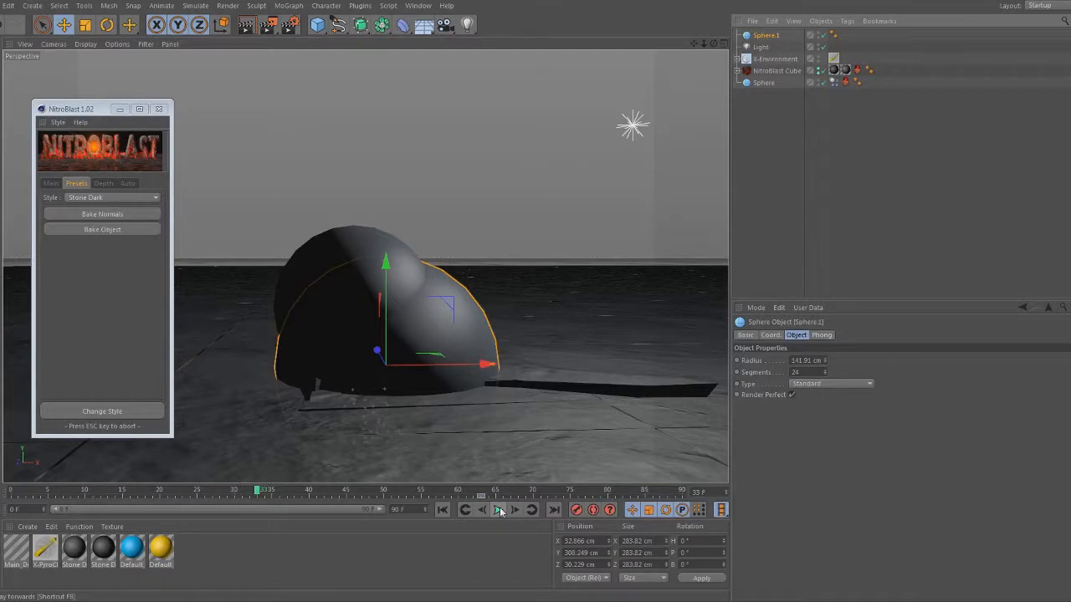
click(498, 509)
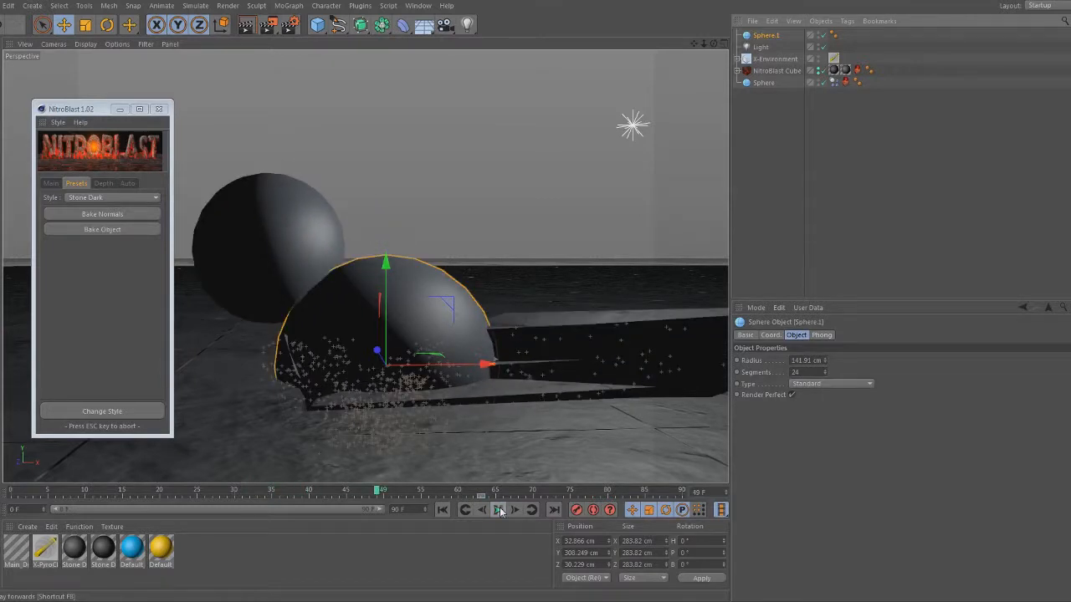
click(499, 509)
Lower the added sphere to about Y 228 cm within the broken area and scrub the timeline to frame 61
drag(449, 490, 428, 491)
drag(385, 334, 383, 462)
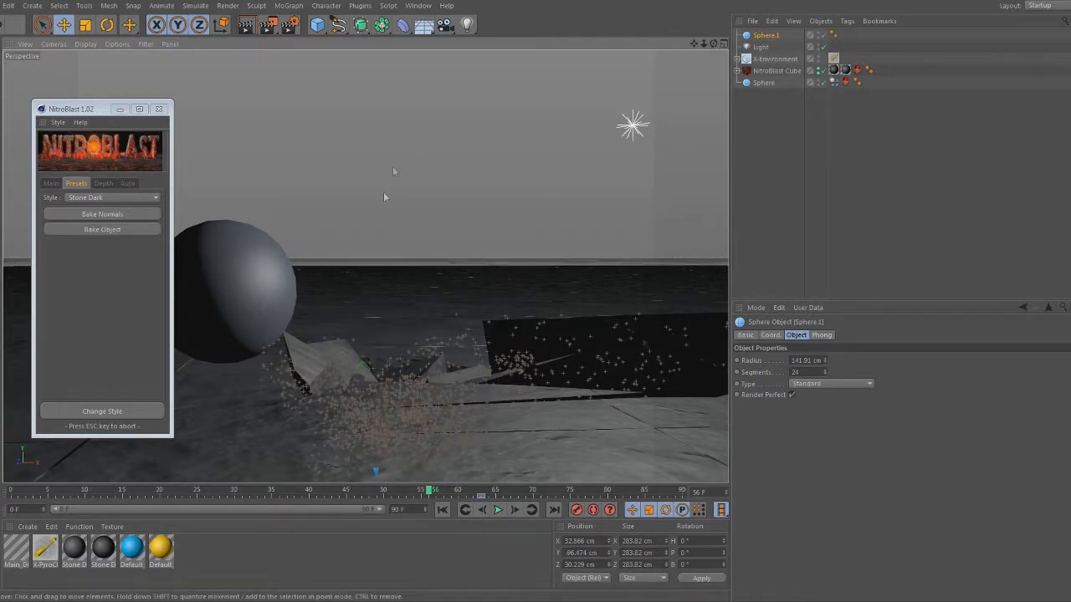
alt+drag(448, 326, 452, 388)
drag(366, 417, 366, 360)
key(ctrl+z)
drag(432, 493, 467, 484)
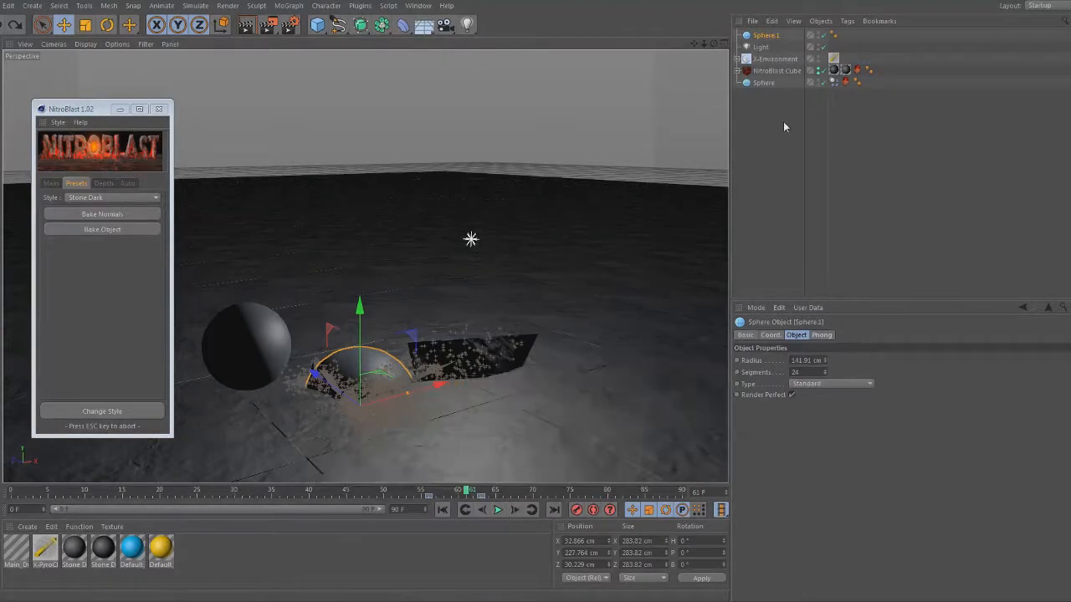
Convert the added sphere into an editable polygon object
click(787, 161)
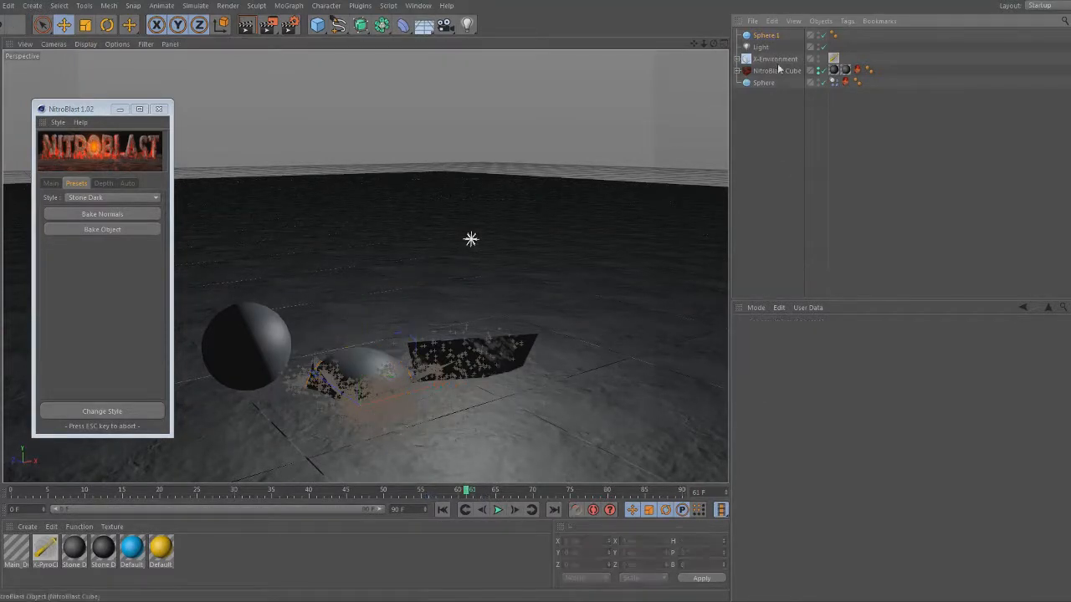
click(763, 37)
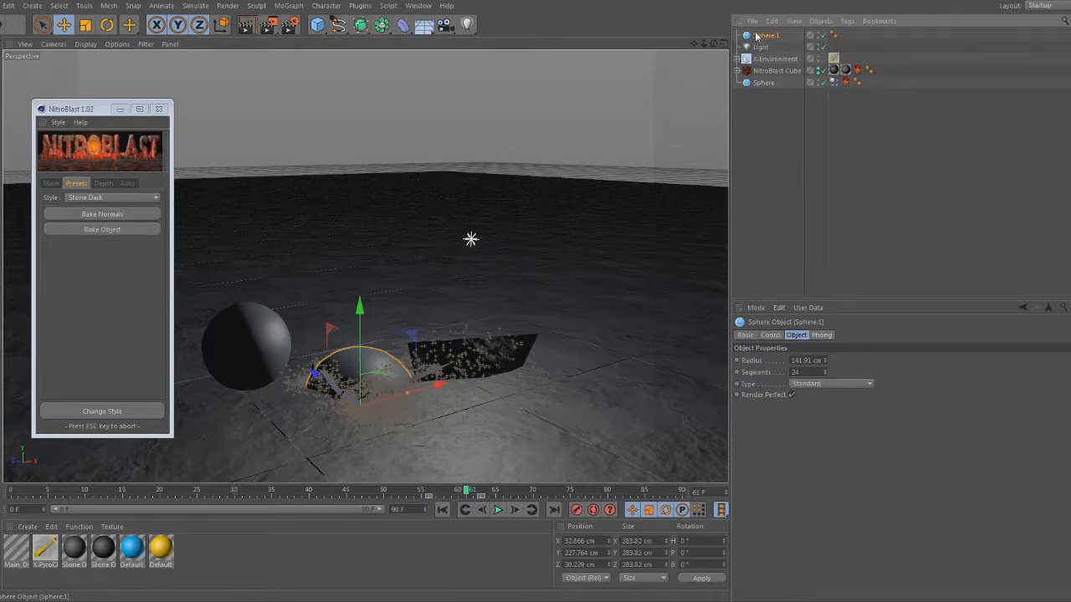
right_click(757, 36)
click(755, 36)
key(ctrl+z)
right_click(756, 36)
mouse_move(808, 52)
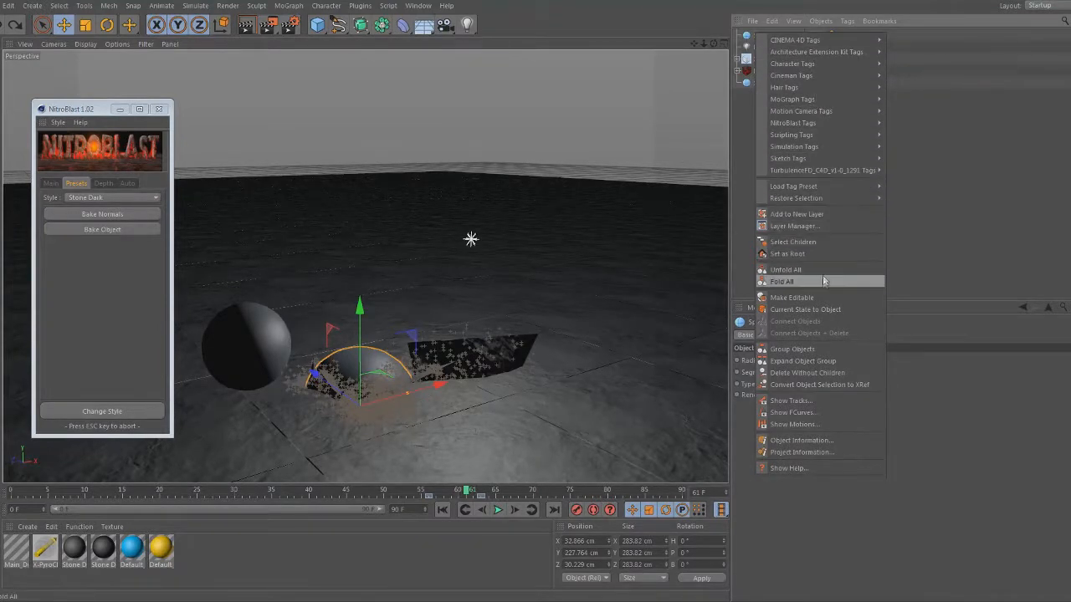
click(794, 299)
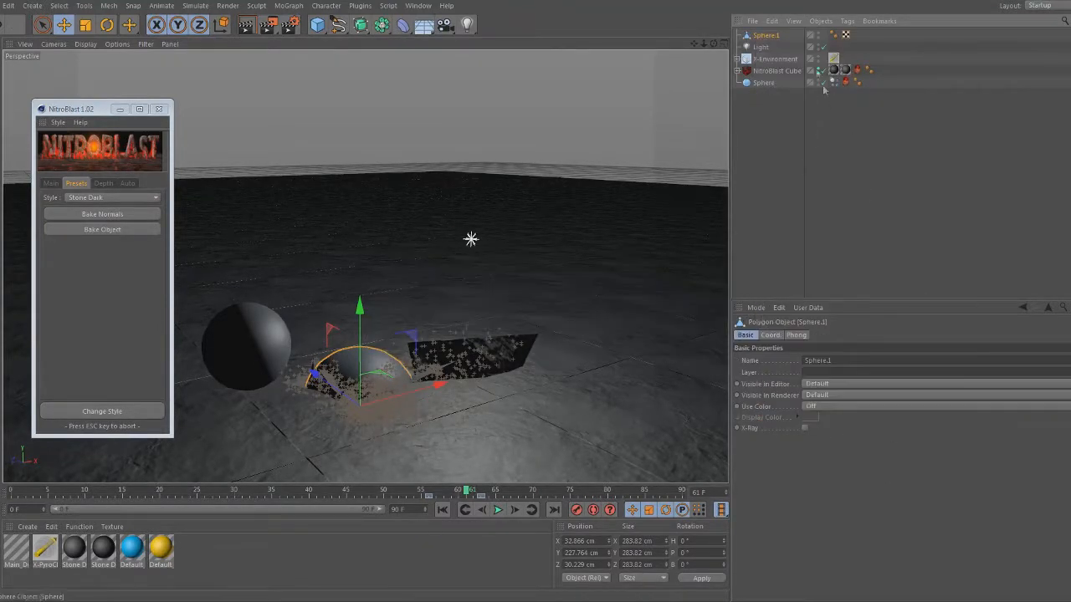
Add an XPresso tag to the editable sphere
right_click(767, 36)
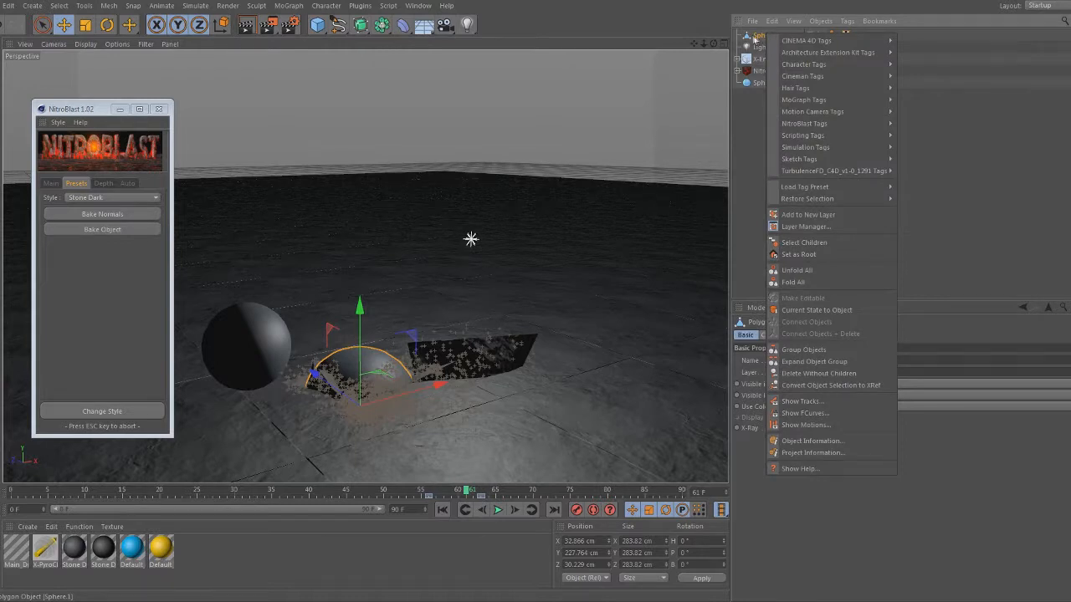
mouse_move(795, 44)
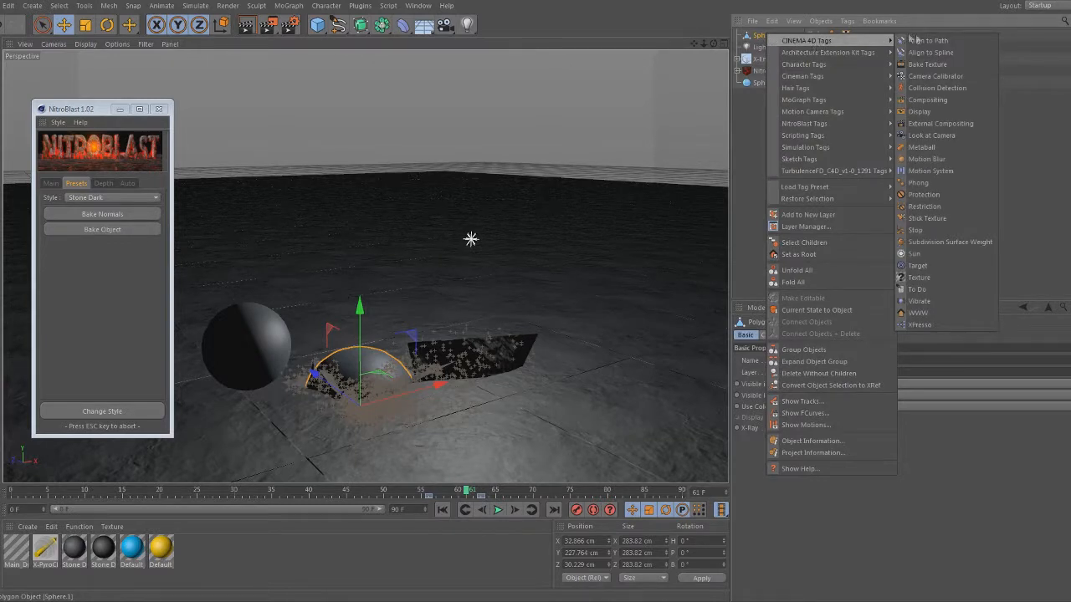
click(929, 325)
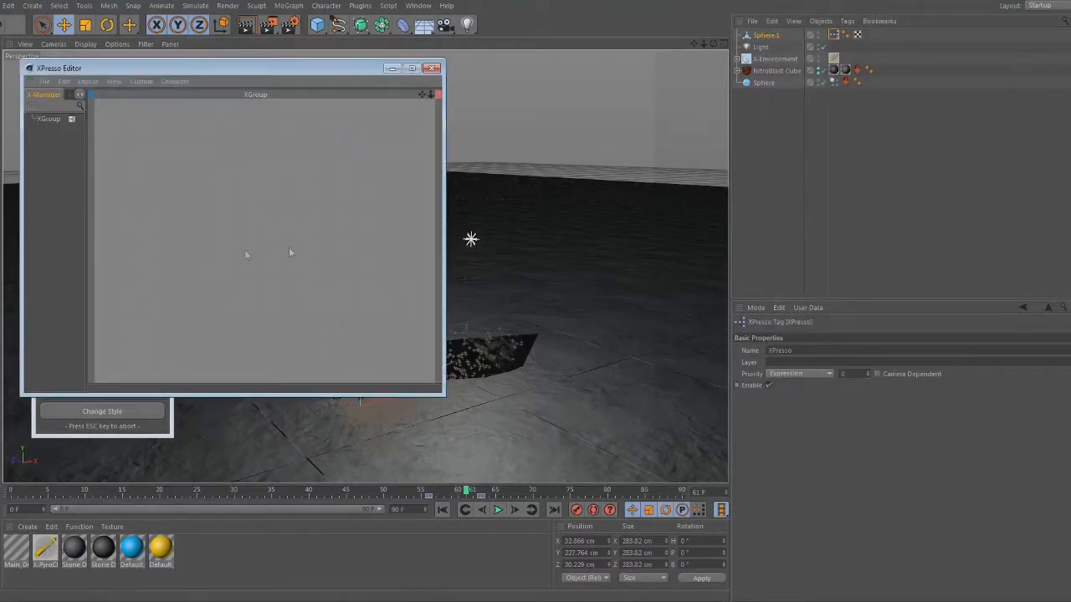
Create a Thinking Particles P Pass node in the sphere's XPresso graph
right_click(205, 214)
click(192, 196)
right_click(190, 193)
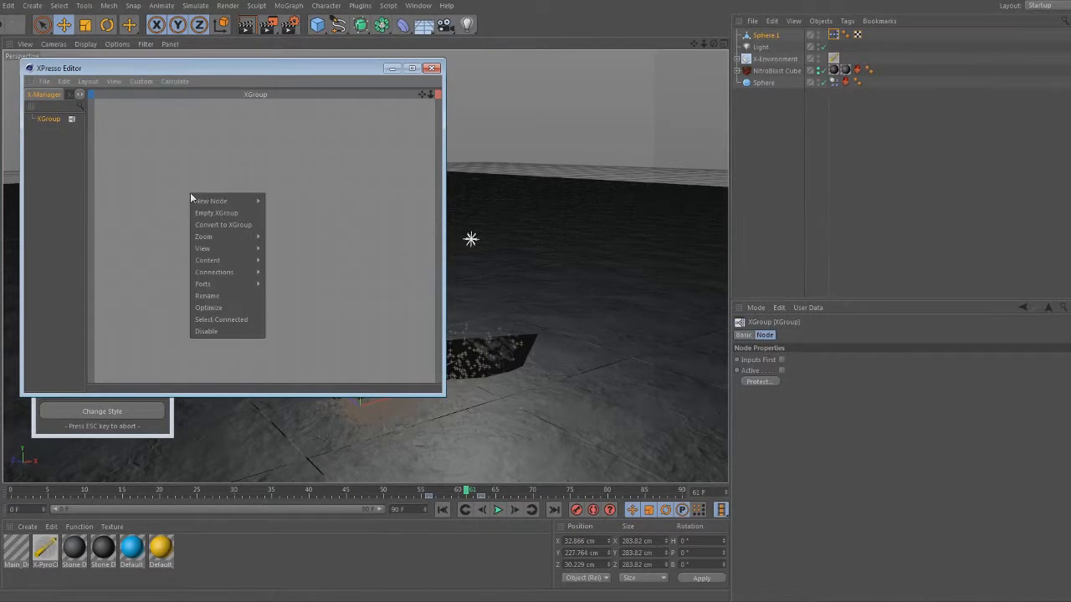
mouse_move(239, 203)
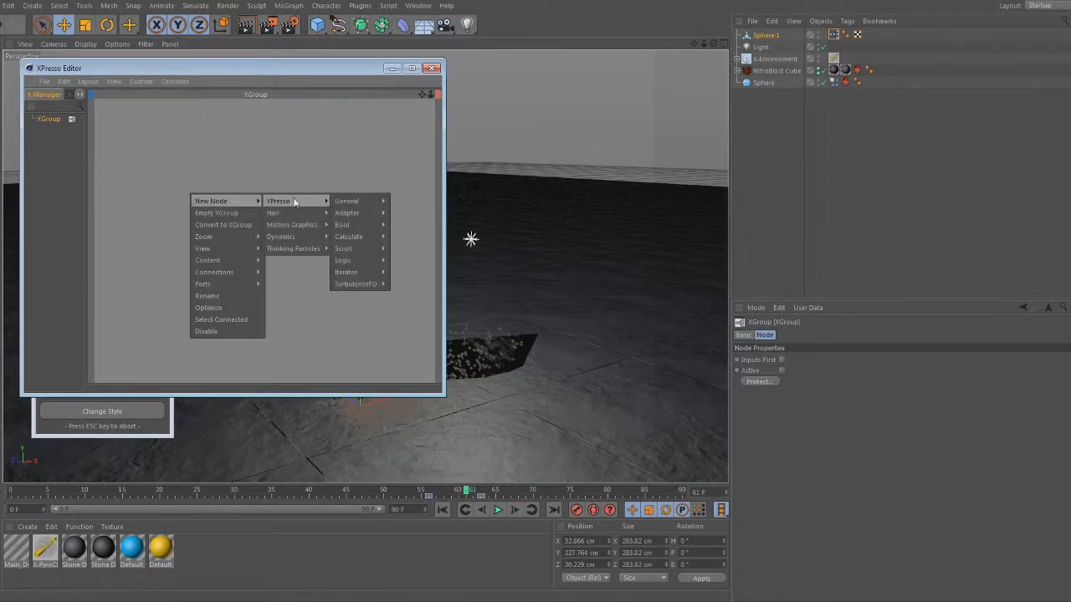
mouse_move(318, 250)
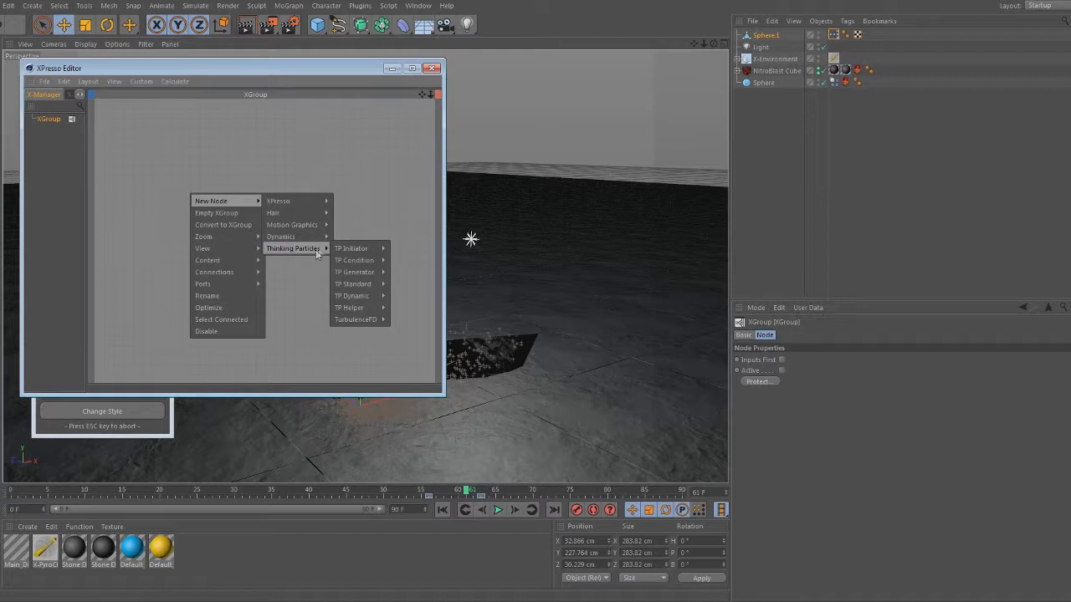
mouse_move(356, 249)
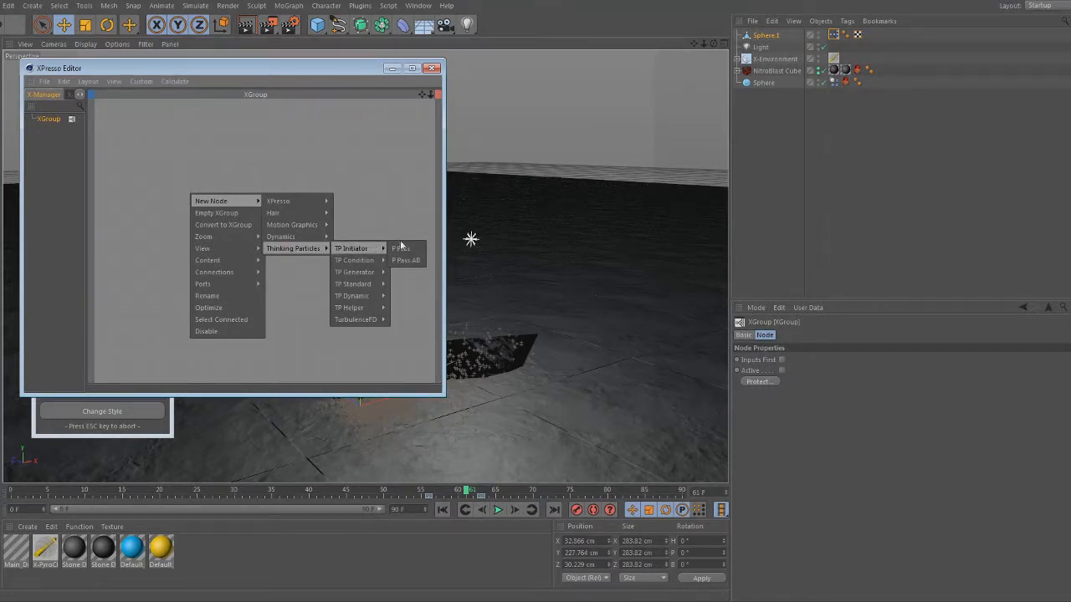
click(400, 249)
mouse_move(185, 190)
mouse_down()
mouse_move(171, 196)
mouse_move(187, 196)
mouse_up()
Add a Thinking Particles PDeflector node near the P Pass node in the XPresso graph
right_click(244, 178)
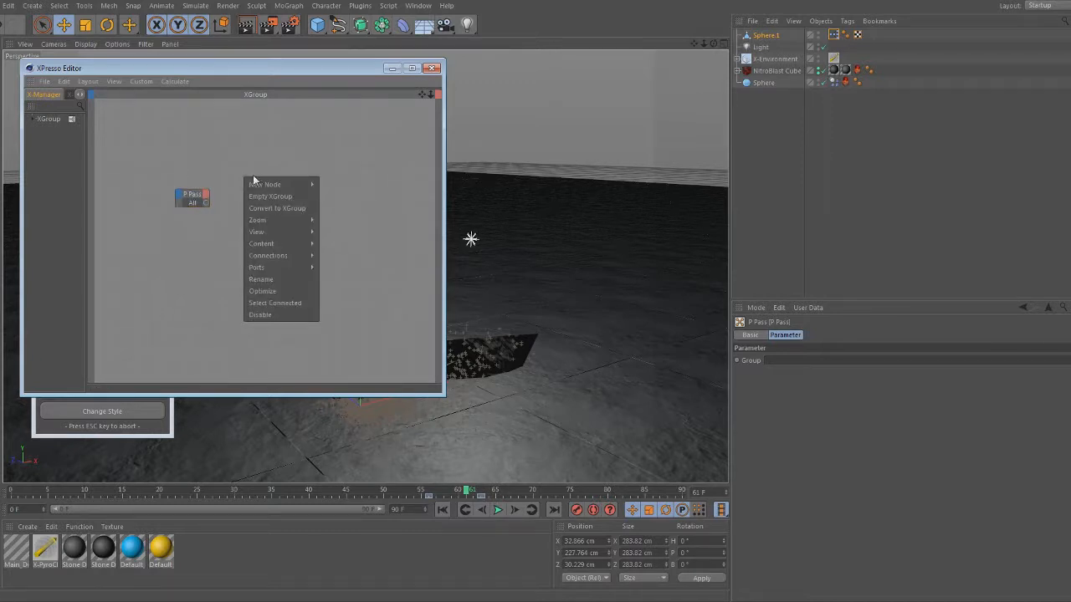
mouse_move(348, 232)
mouse_move(421, 235)
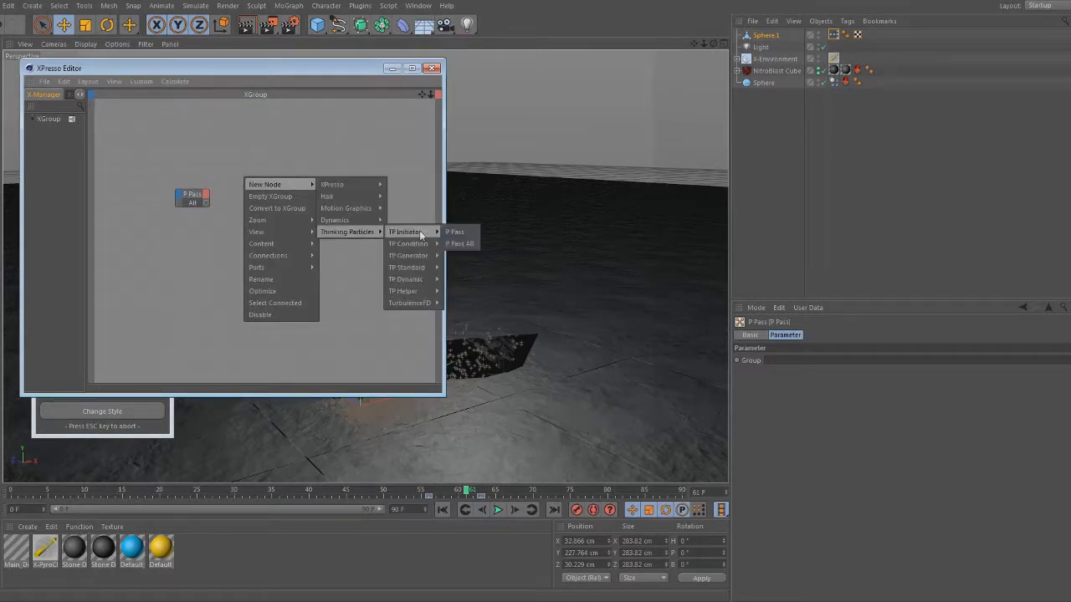
mouse_move(418, 280)
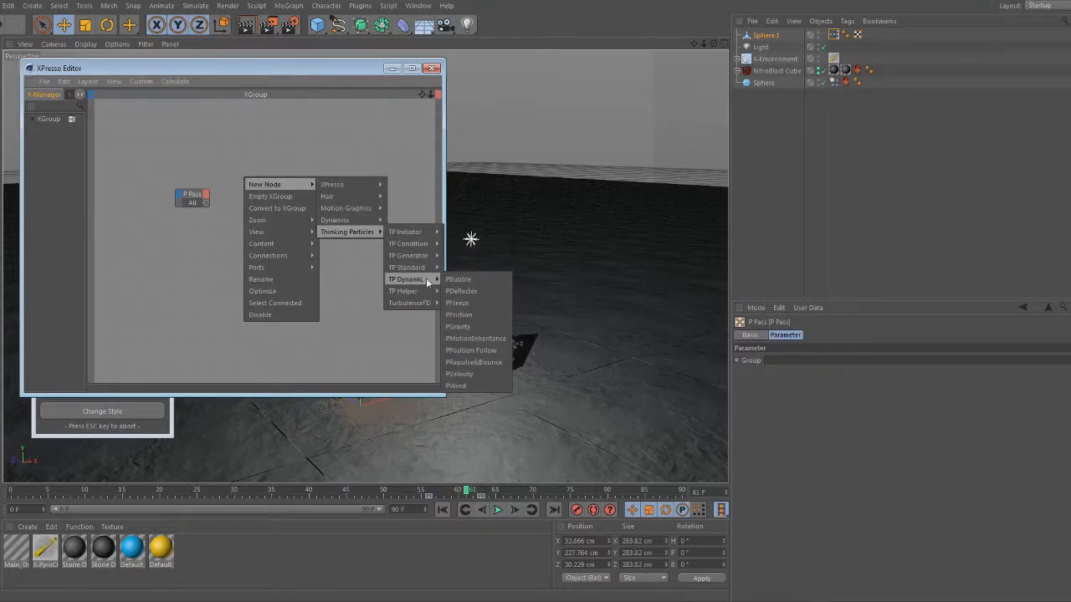
click(462, 291)
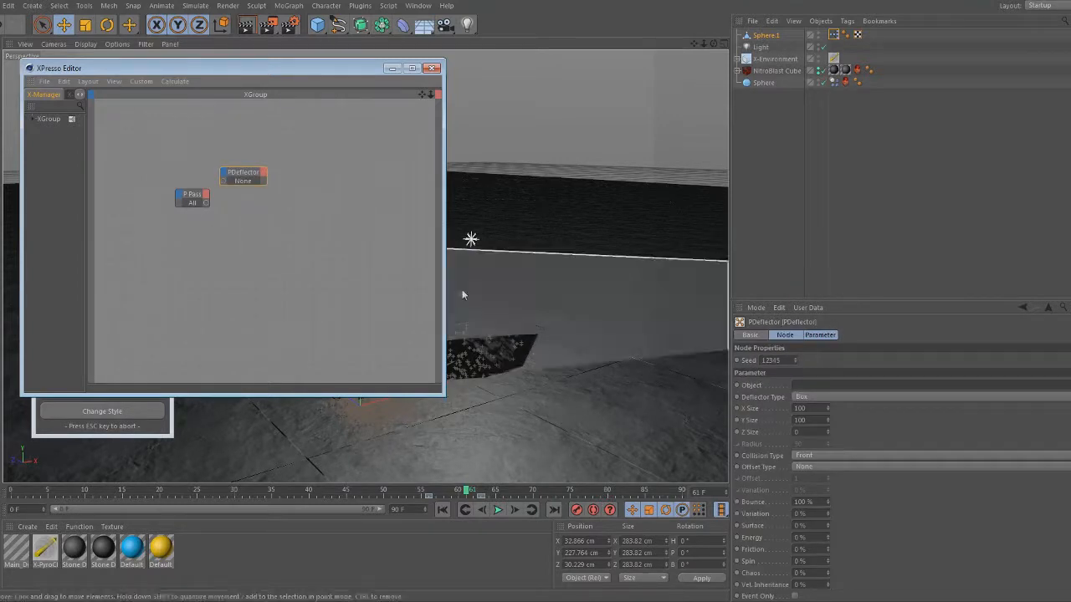
Assign Sphere.1 as the PDeflector node's object and set its deflector type to Object
drag(230, 175, 268, 192)
click(751, 386)
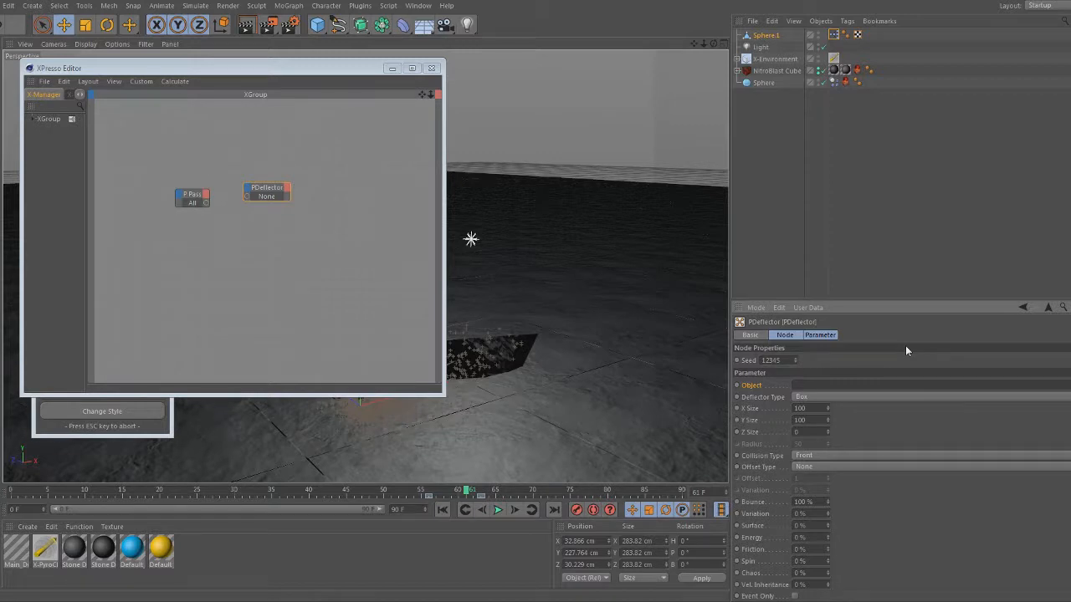
drag(761, 35, 815, 385)
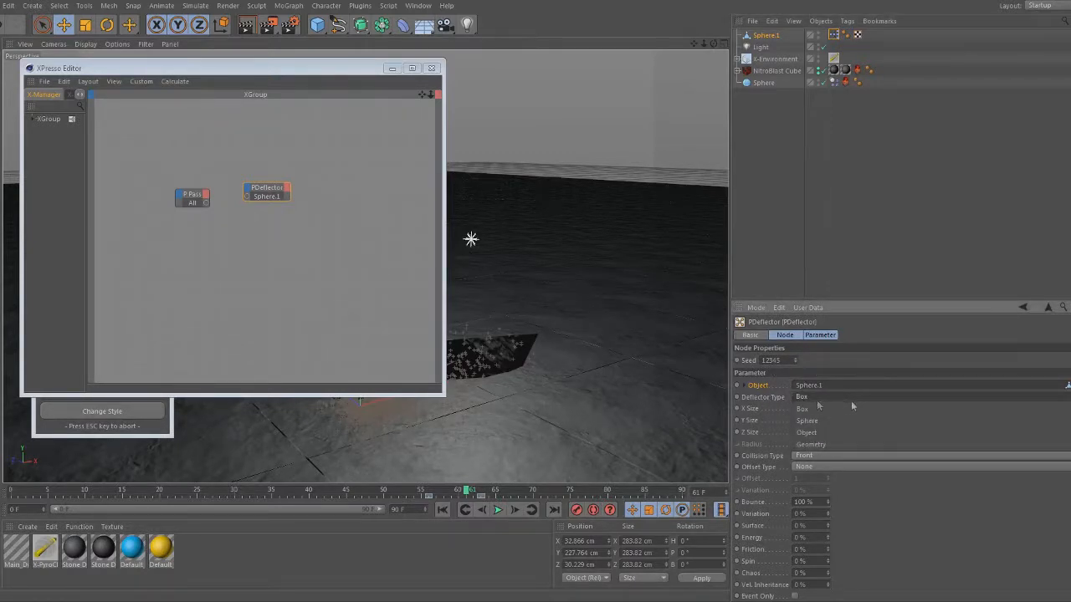
click(818, 400)
click(807, 432)
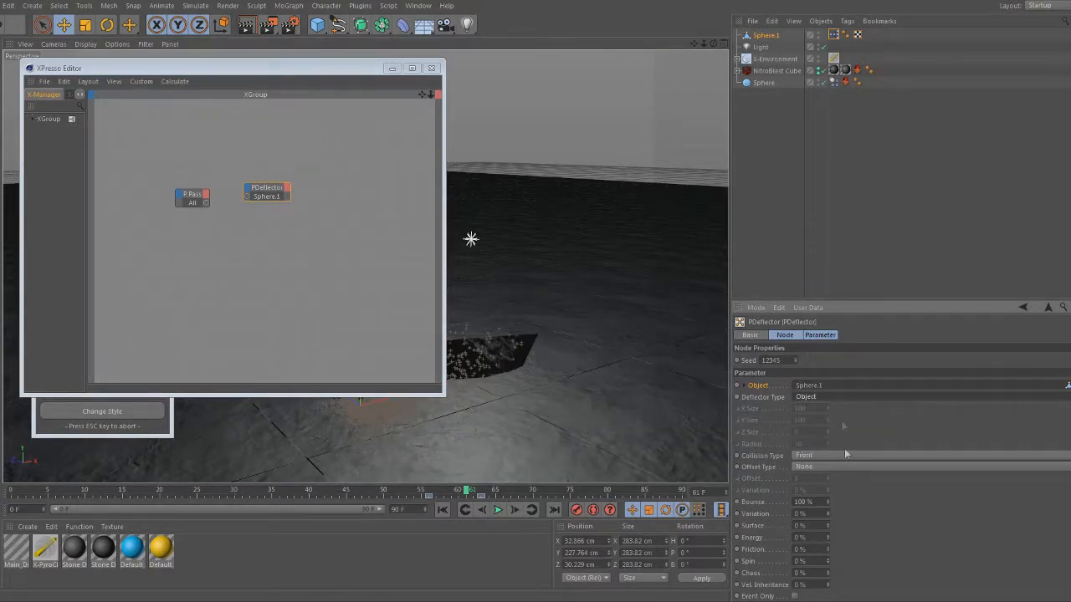
Set the PDeflector's bounce and variation to 30%, energy to 40%, friction and chaos to 20%, and velocity inheritance to 30%
double_click(801, 538)
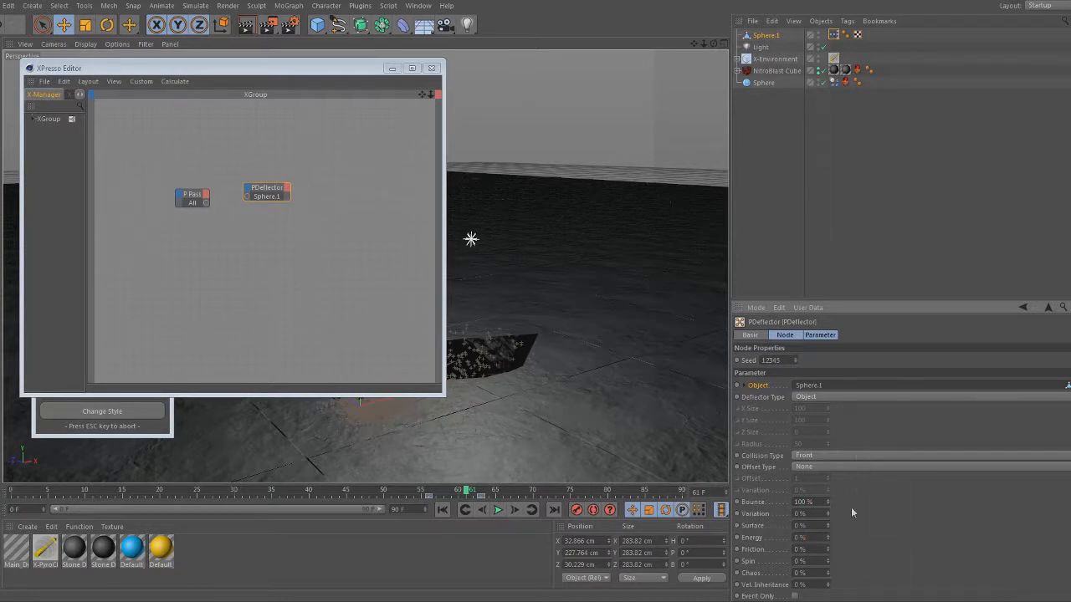
double_click(824, 501)
text(1)
key(Tab)
double_click(812, 515)
text(3)
double_click(808, 549)
text(20)
double_click(817, 573)
text(3)
key(Return)
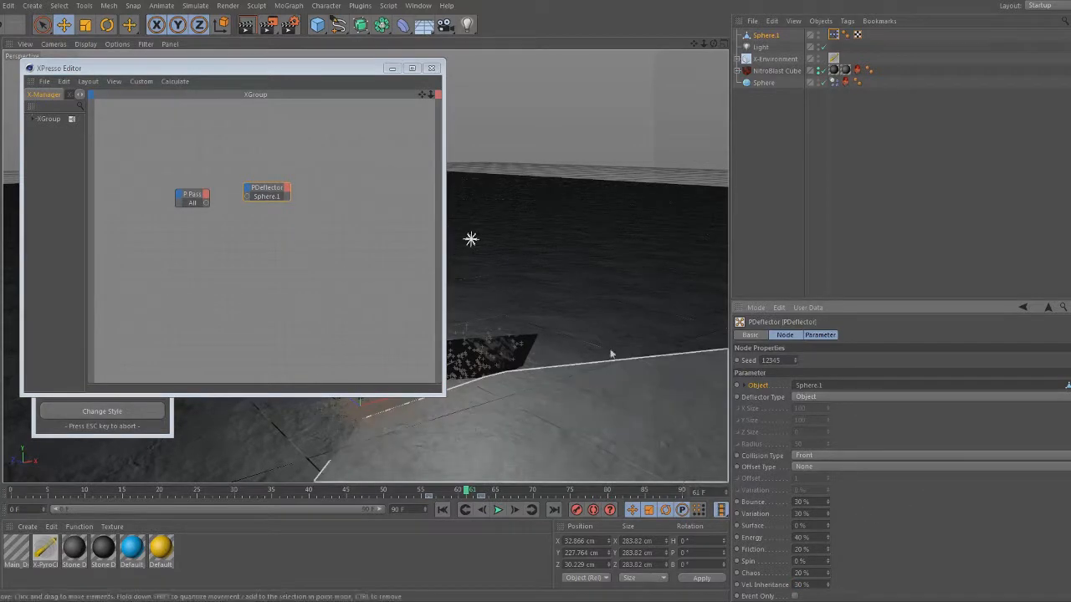
Connect the P Pass node to the PDeflector's input and minimize the XPresso Editor and NitroBlast windows
drag(247, 199, 205, 203)
click(389, 68)
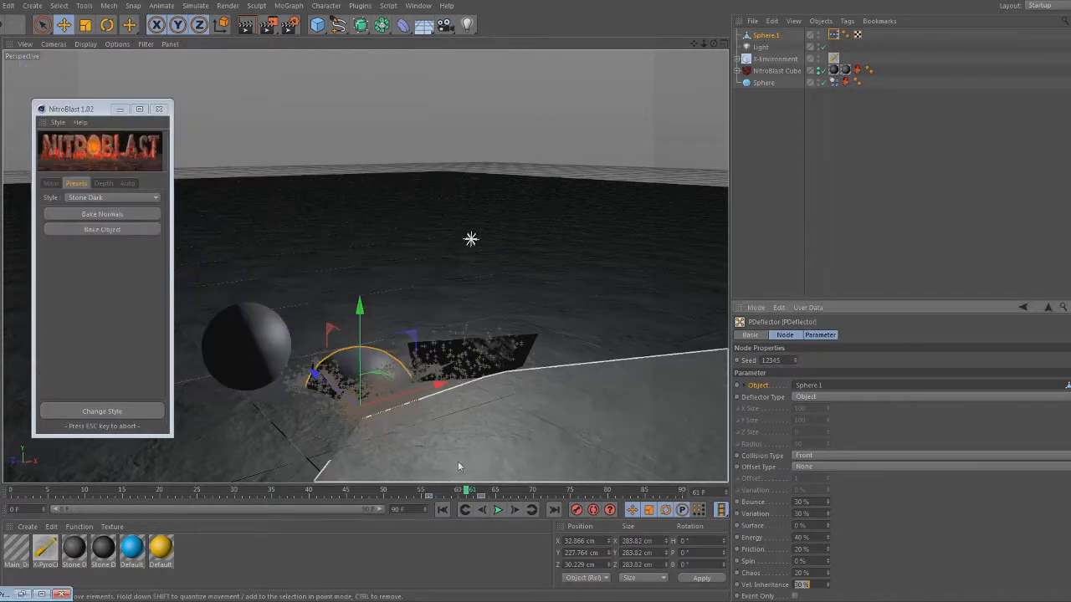
click(136, 100)
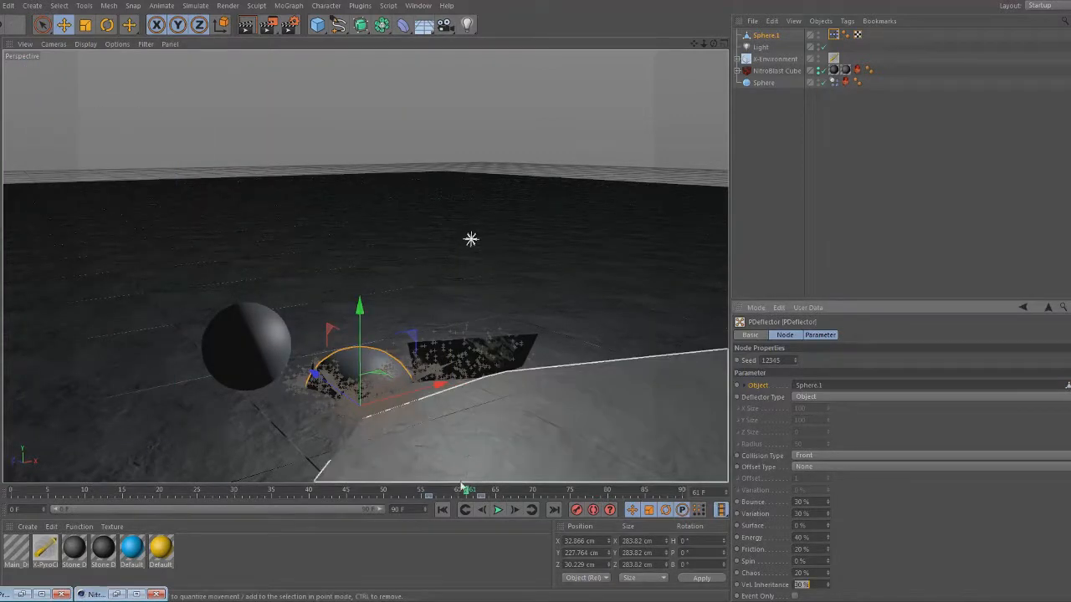
Play the simulation from the first frame and pause it at frame 73 to check how the sphere deflects the dust
click(443, 510)
click(498, 510)
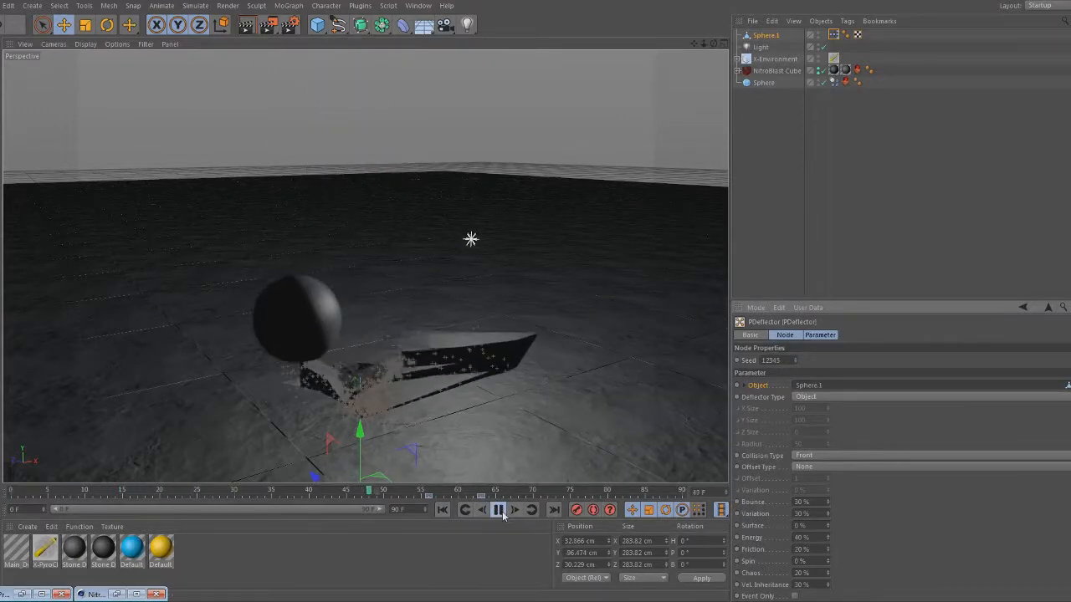
click(498, 510)
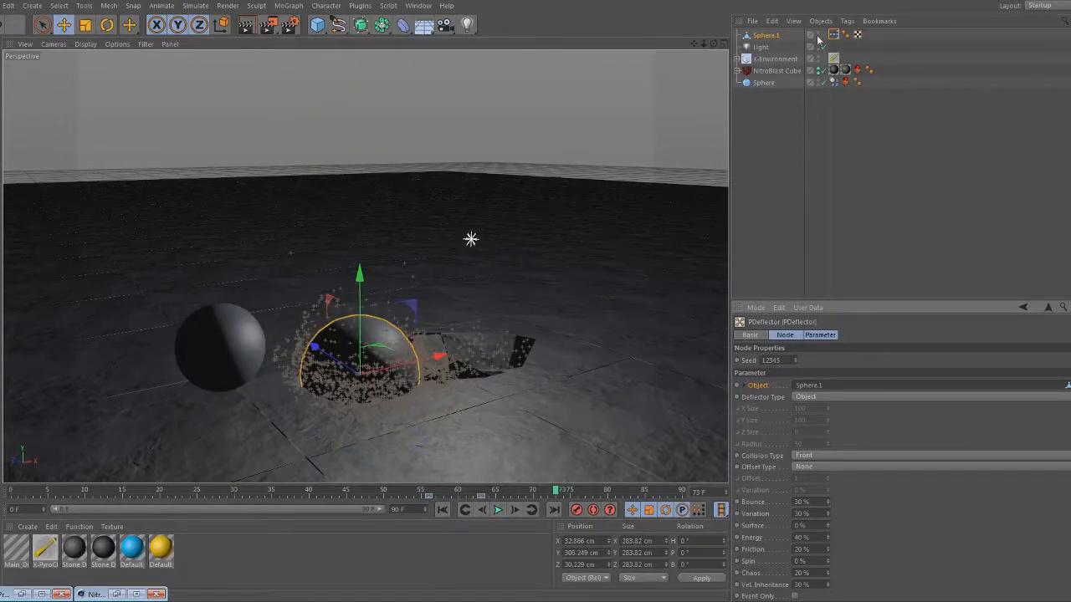
Hide the deflector sphere in the viewport and render, and preview-render the dust from another angle
click(817, 35)
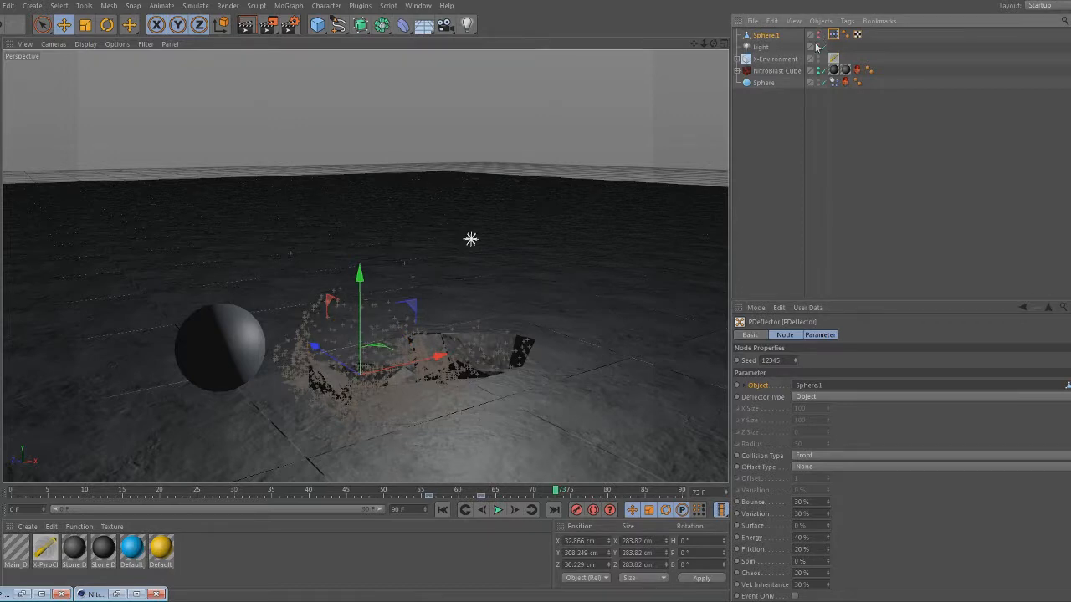
alt+drag(384, 361, 447, 392)
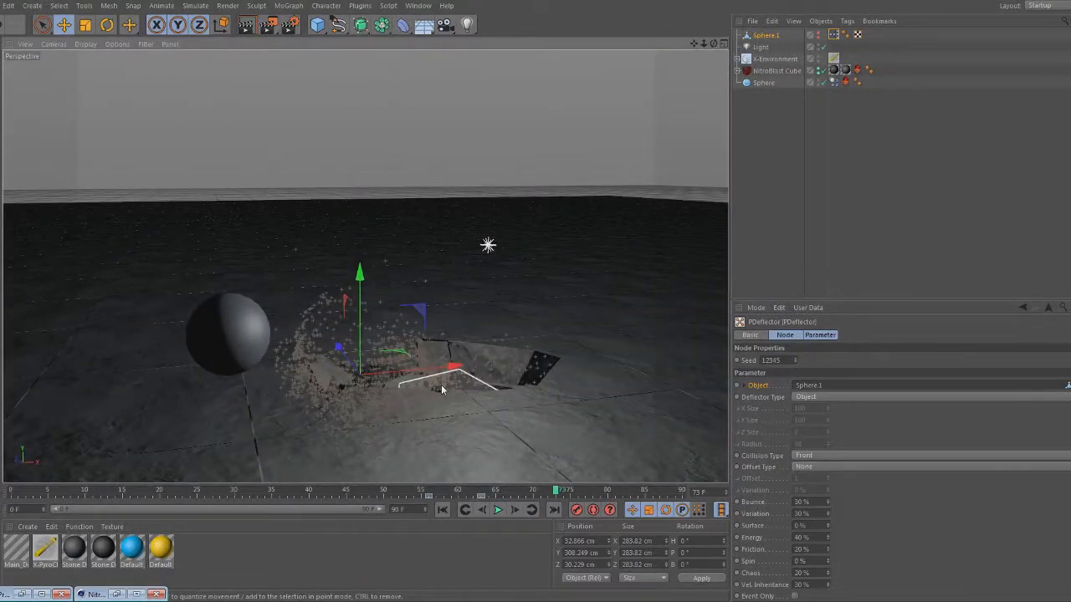
alt+drag(443, 390, 124, 358)
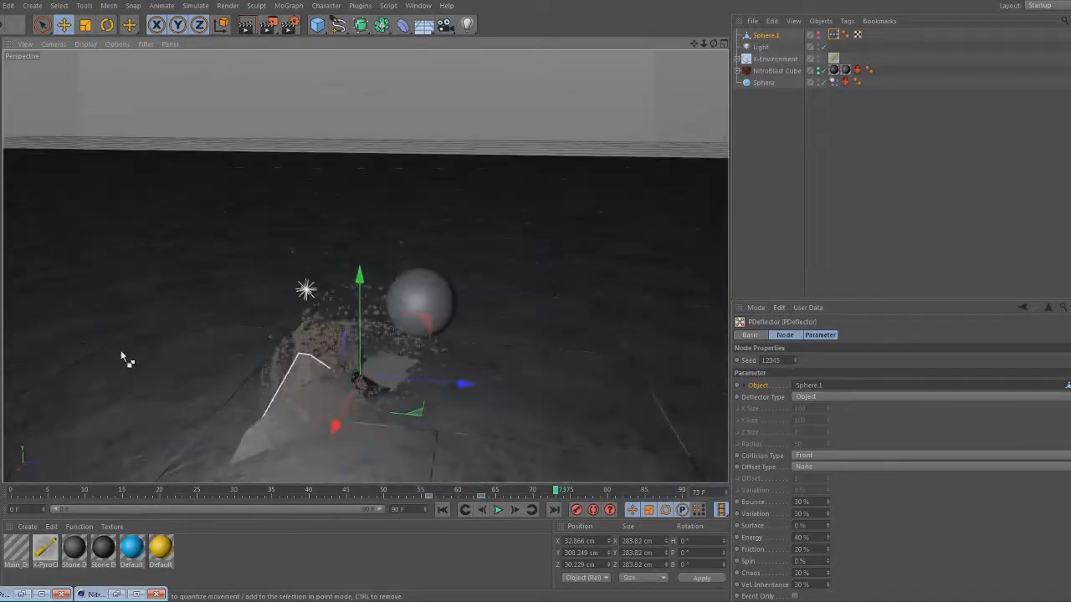
alt+drag(349, 351, 454, 334)
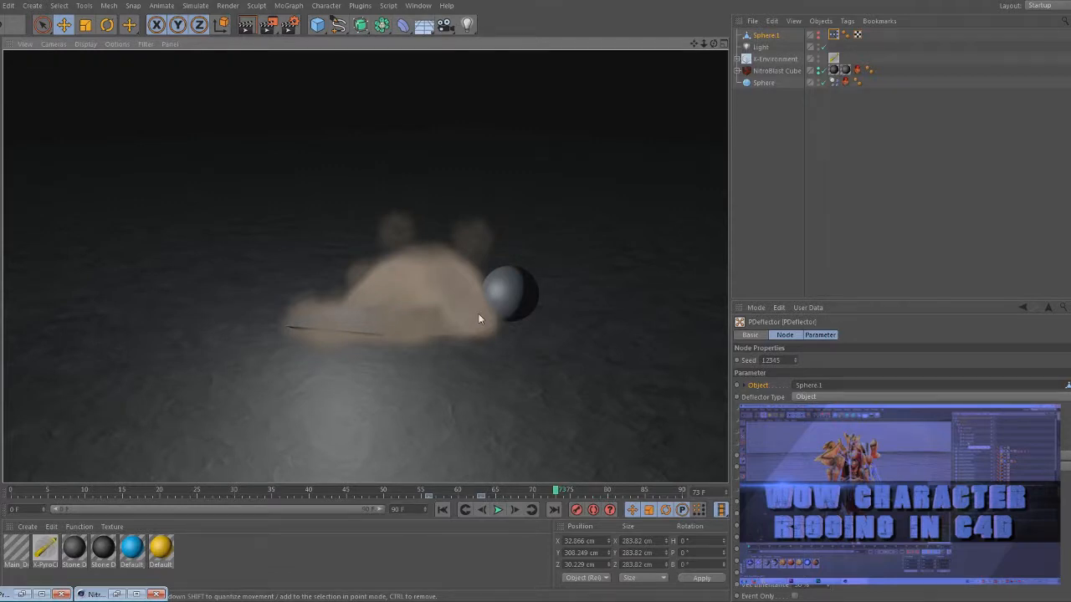
click(434, 308)
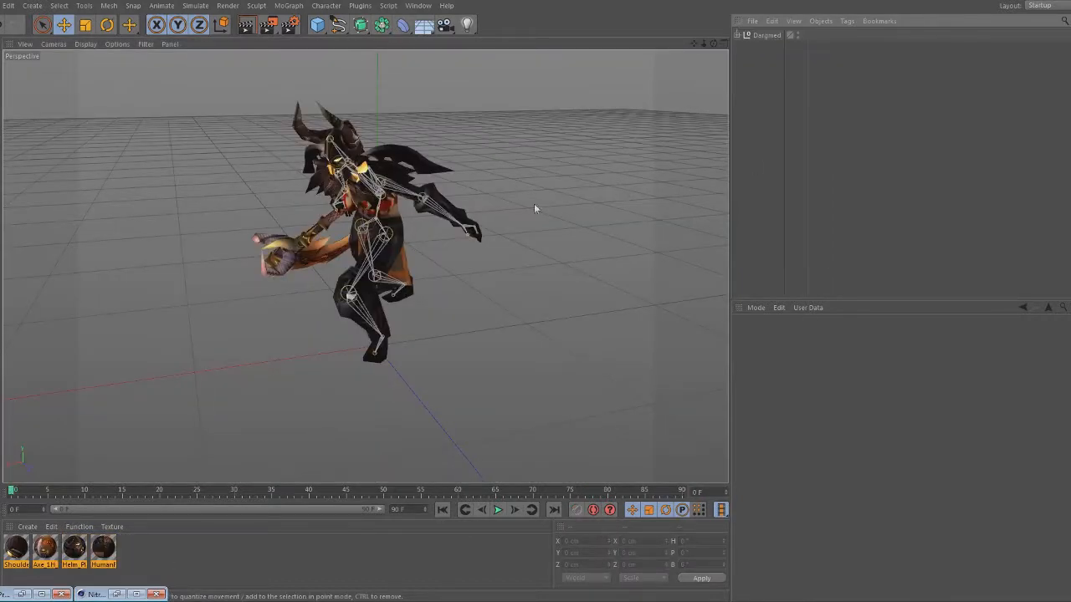
Examine the rigged character's body and shoulder plate materials, including the shoulder plate's Normal and Bump channels
alt+drag(395, 241, 436, 159)
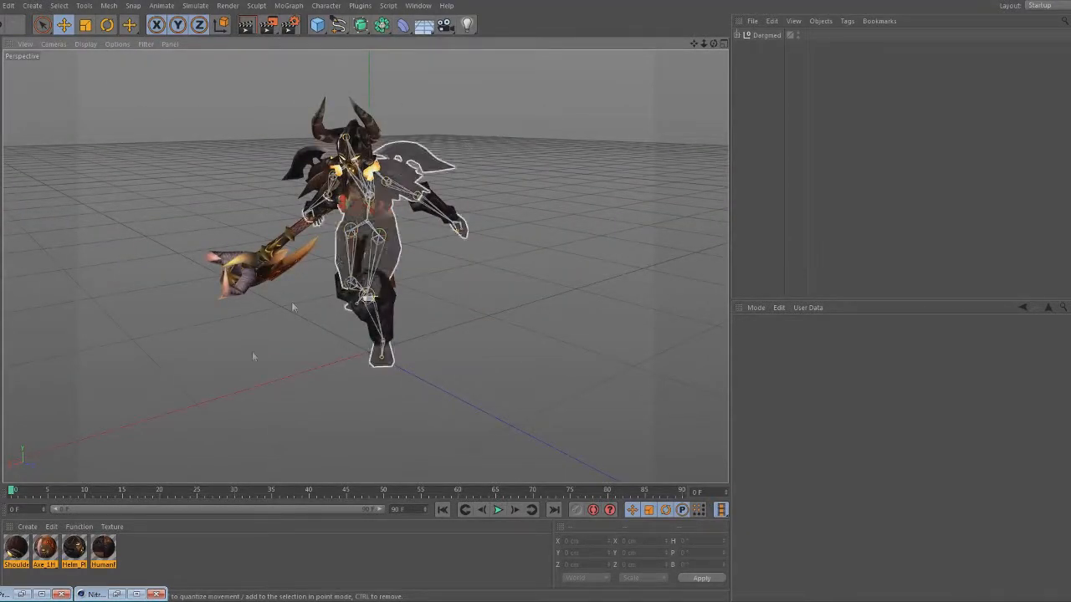
double_click(103, 548)
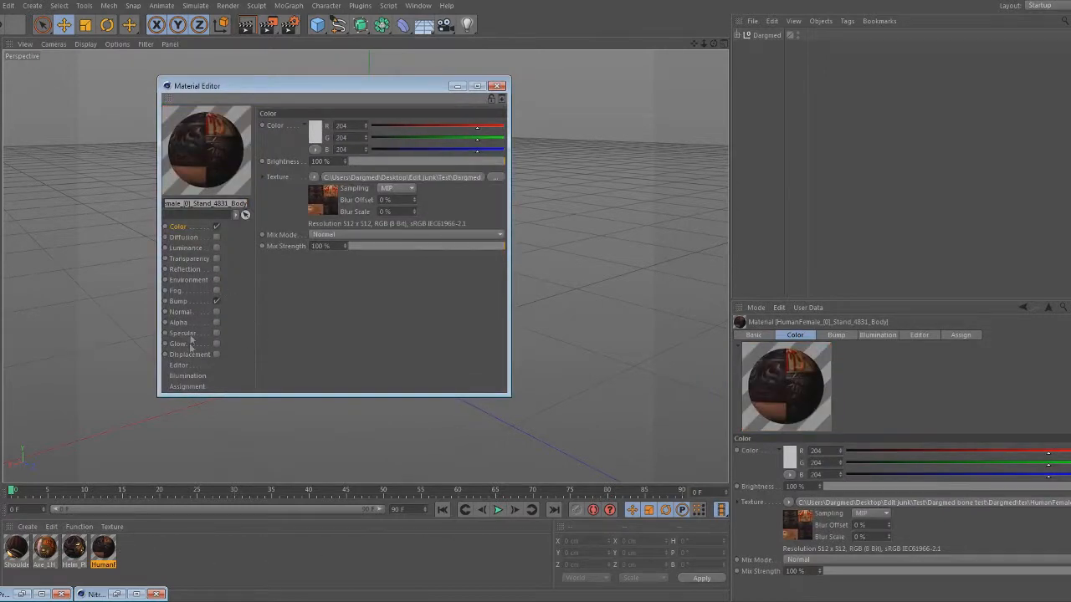
click(19, 552)
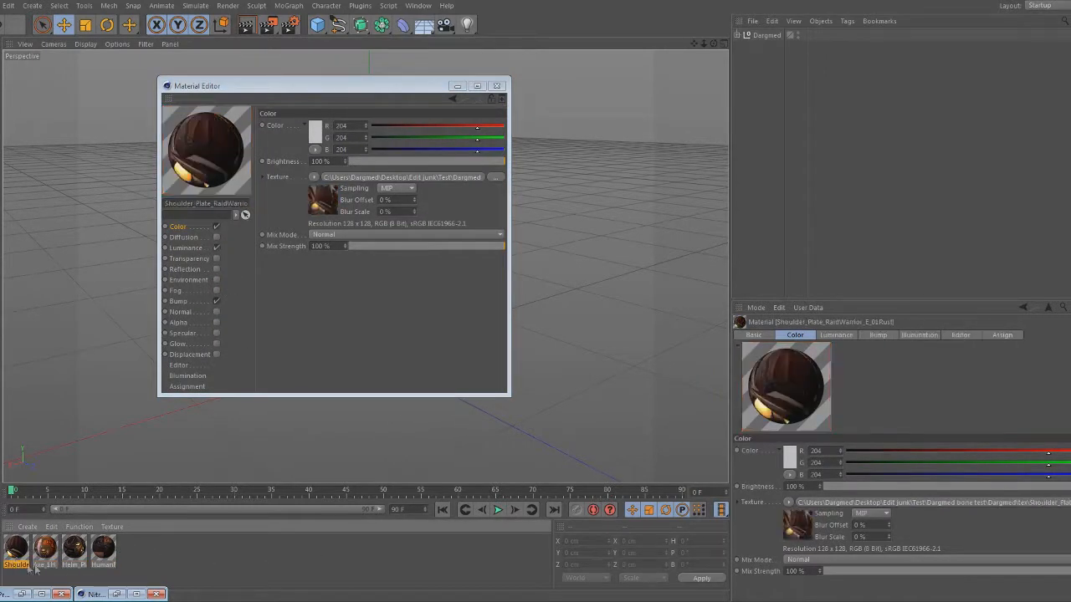
click(179, 311)
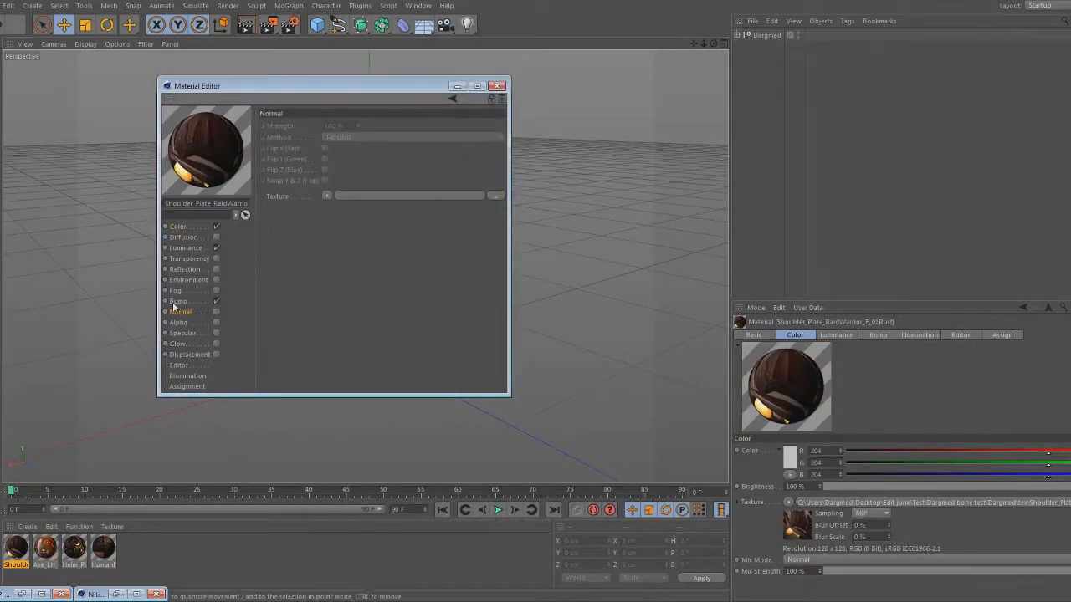
click(176, 302)
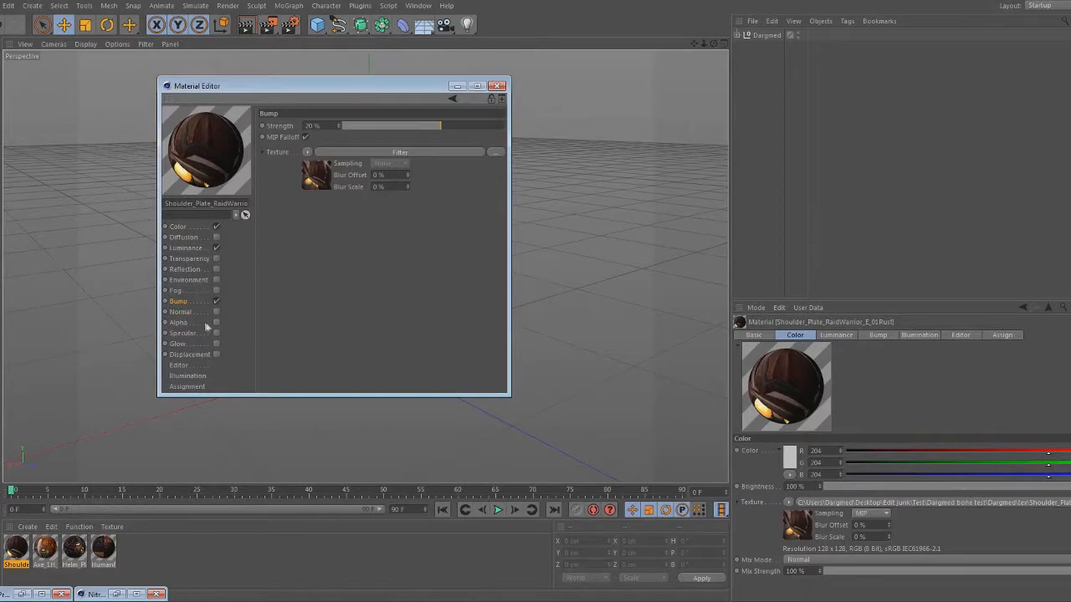
click(499, 87)
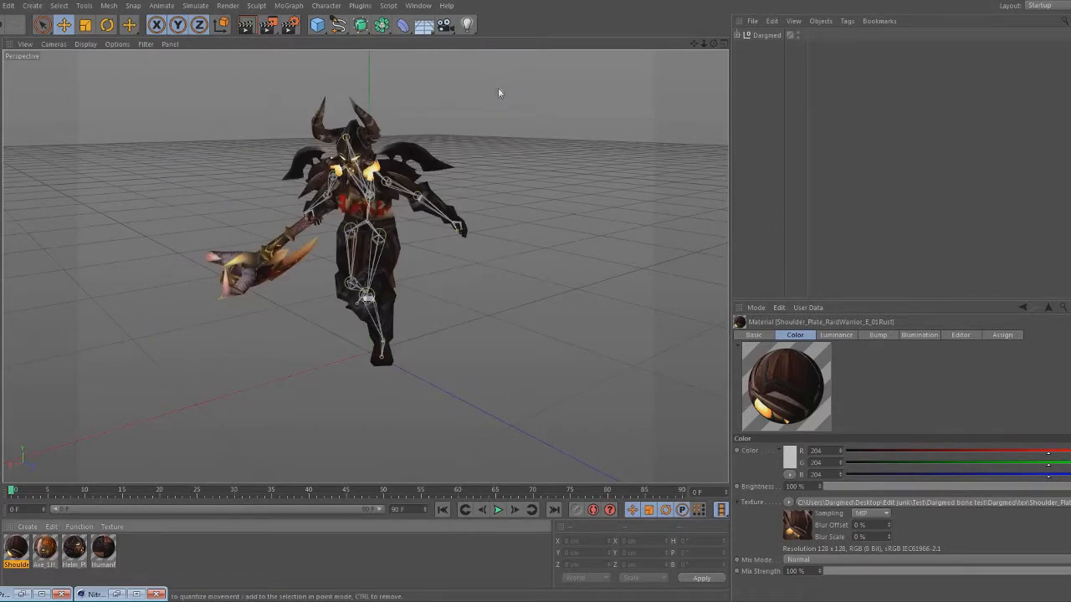
Copy the rigged character's null from its own scene into the slab simulation scene
click(766, 36)
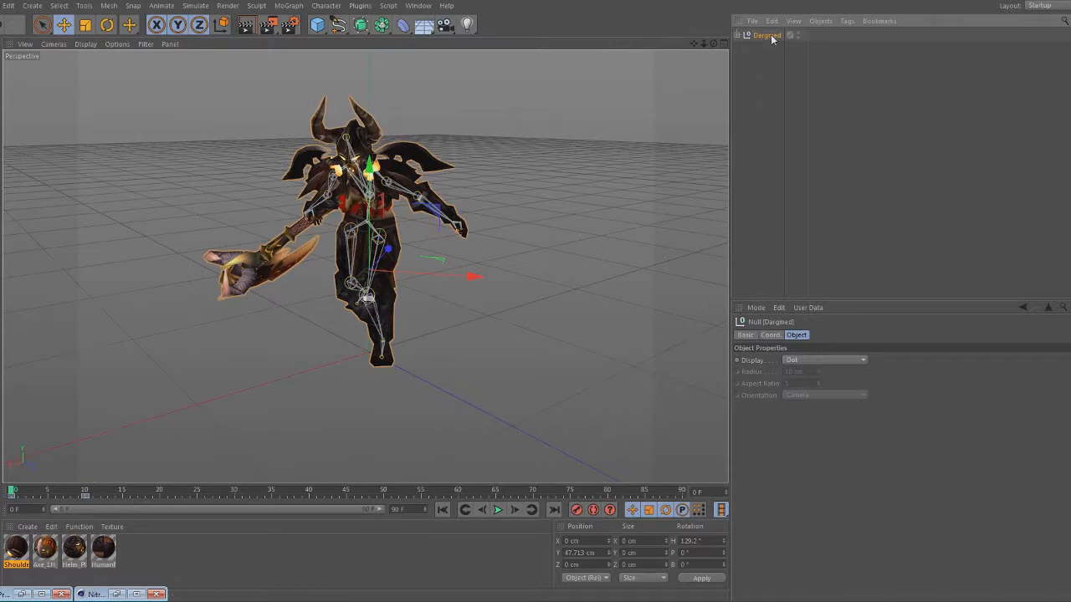
click(418, 6)
click(457, 277)
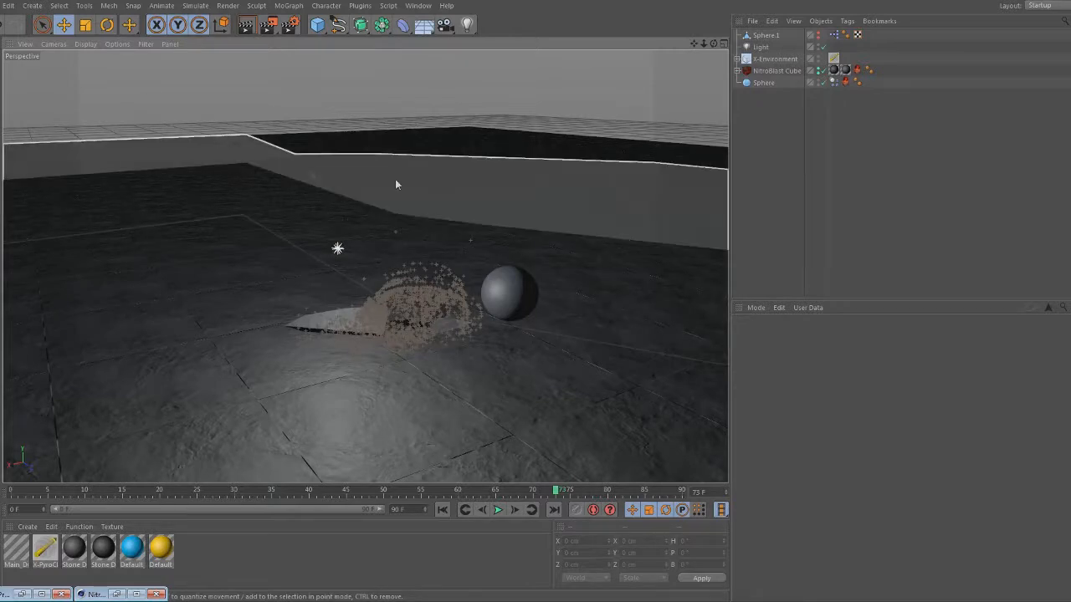
key(ctrl+v)
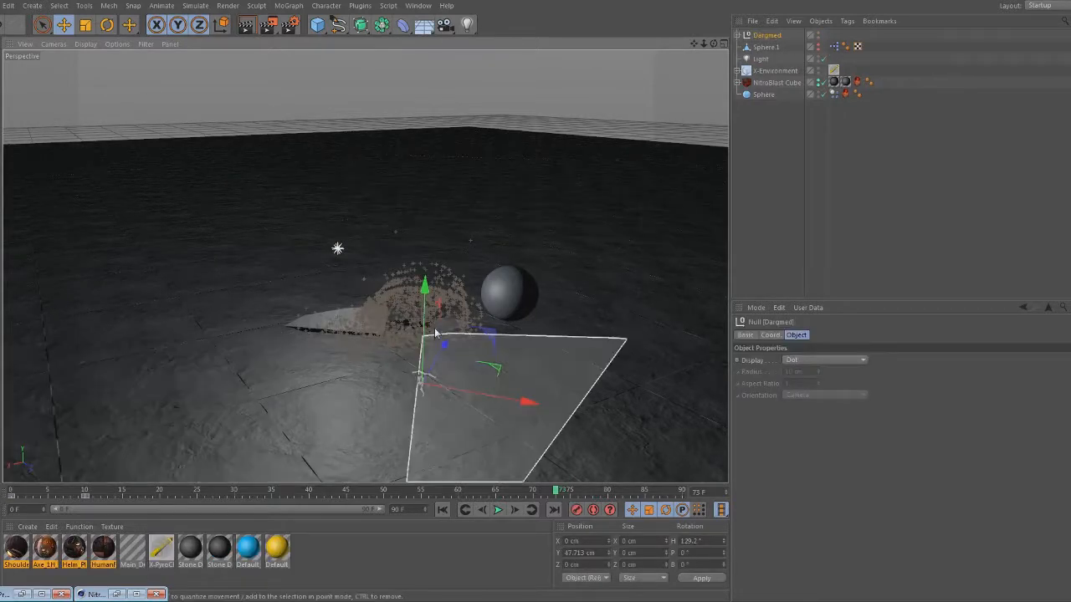
Move the character into the crater amid the dust, to about X 52 cm, Y 323 cm, Z 42 cm
drag(427, 267, 432, 215)
alt+right_drag(411, 285, 577, 292)
alt+drag(529, 319, 428, 311)
mouse_move(413, 343)
alt+mouse_down()
mouse_move(403, 418)
mouse_move(407, 328)
alt+mouse_up()
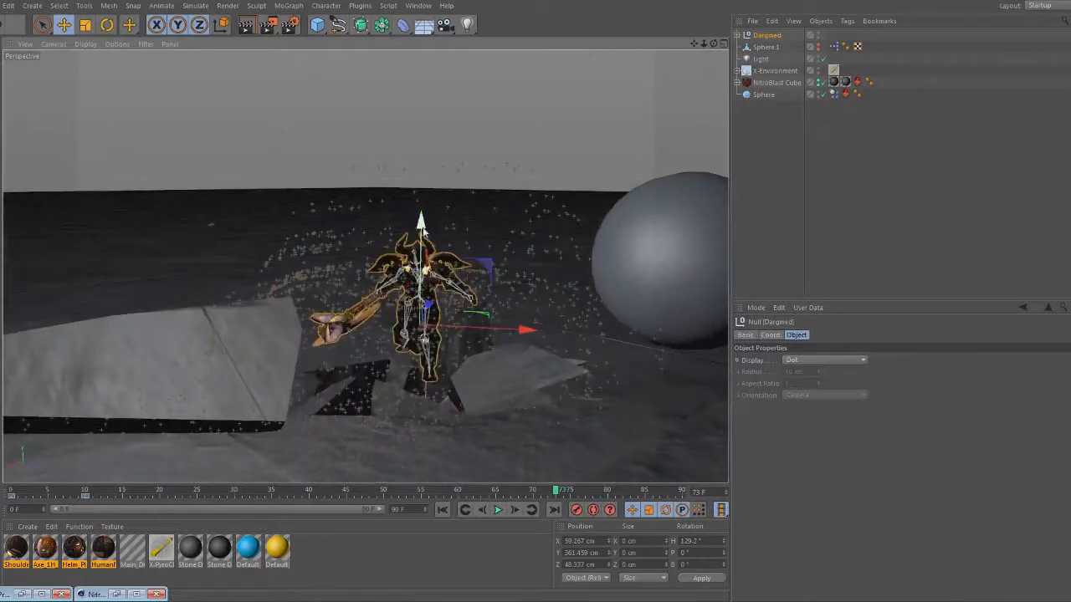
drag(421, 226, 421, 265)
alt+drag(412, 331, 239, 355)
drag(509, 366, 521, 364)
Rotate the character to a heading of about 191° and shift it to about X 34 cm, Z 39 cm
key(r)
drag(432, 396, 497, 390)
key(e)
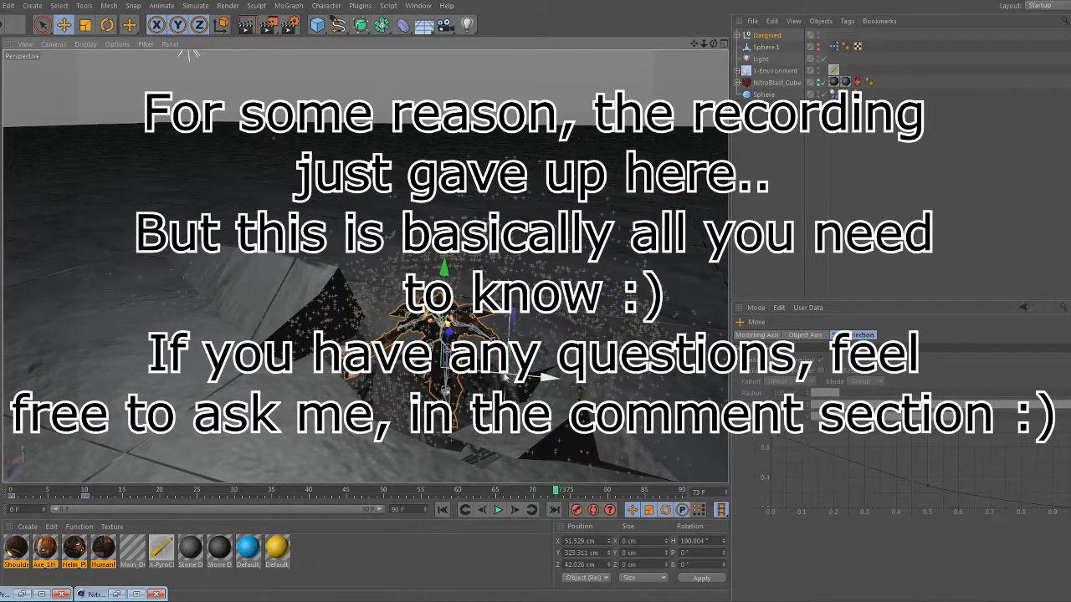
drag(528, 379, 549, 382)
alt+drag(550, 381, 596, 370)
Turn the character to a heading of about 175°, raise it to about Y 333 cm, and deselect it
key(r)
drag(505, 402, 488, 403)
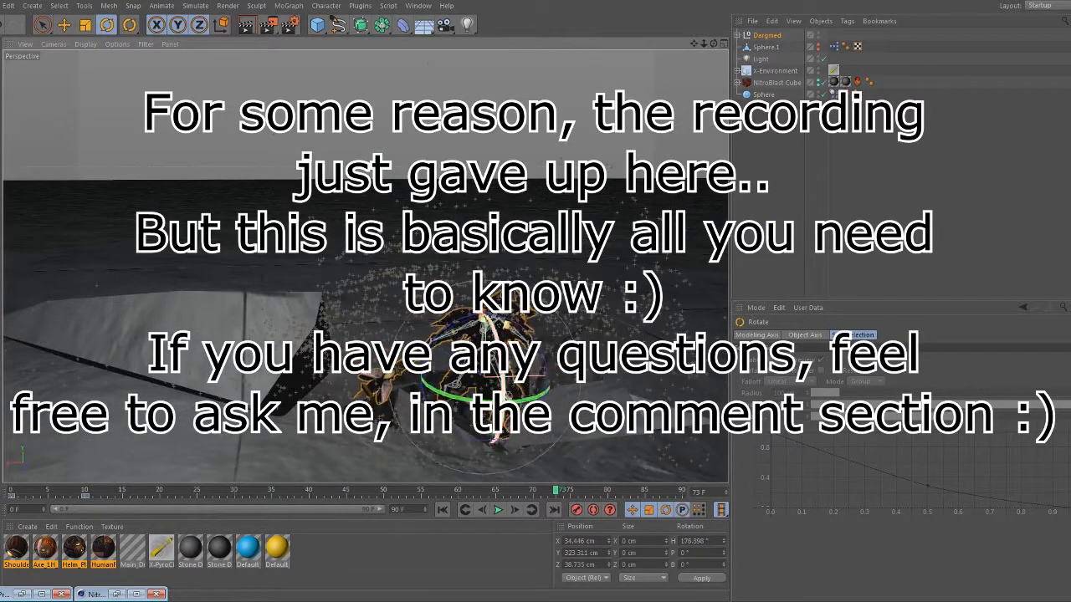
key(e)
drag(488, 279, 562, 248)
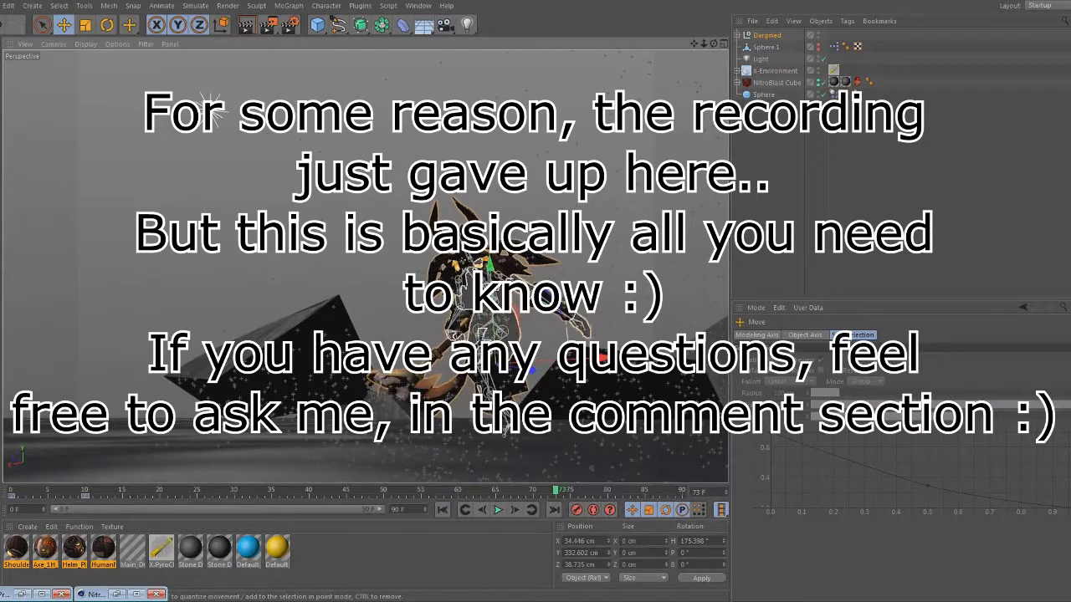
click(589, 245)
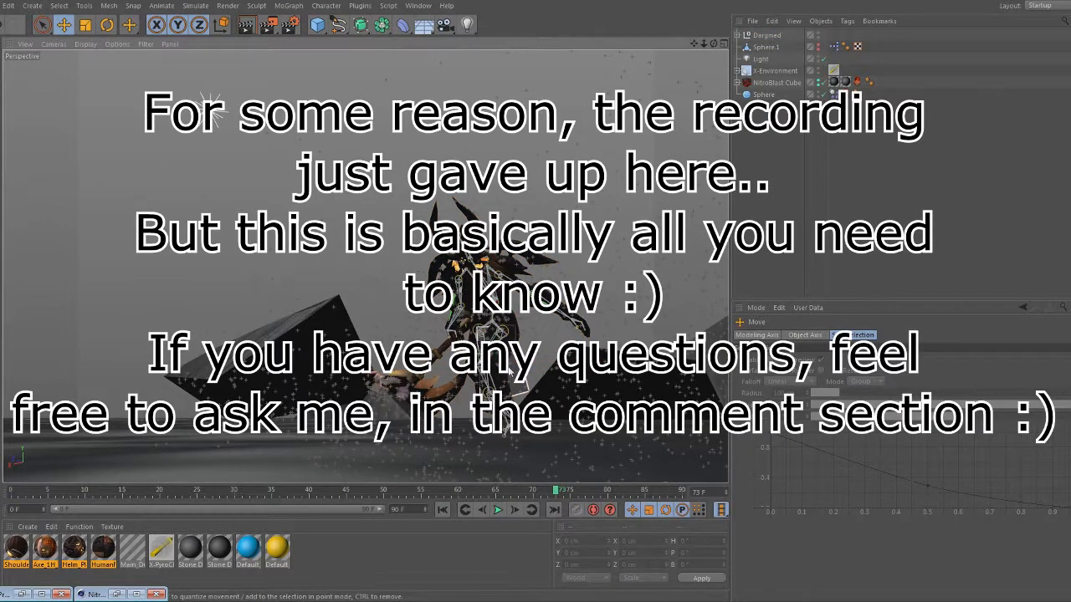